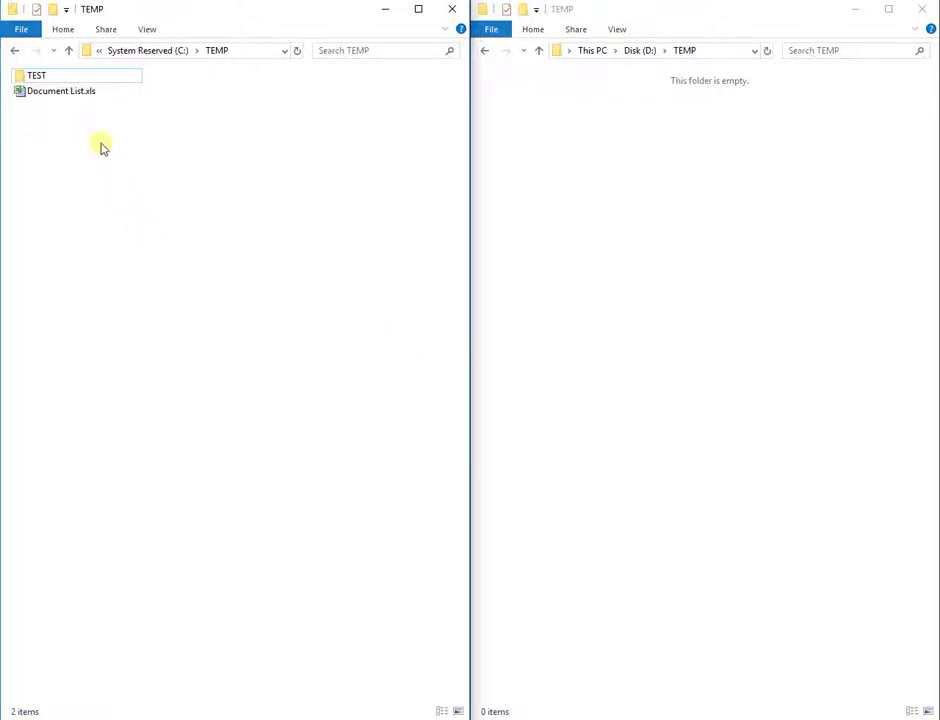
# Step: Compare the full paths of the C:\TEMP and D:\TEMP folders
pyautogui.click(258, 51)
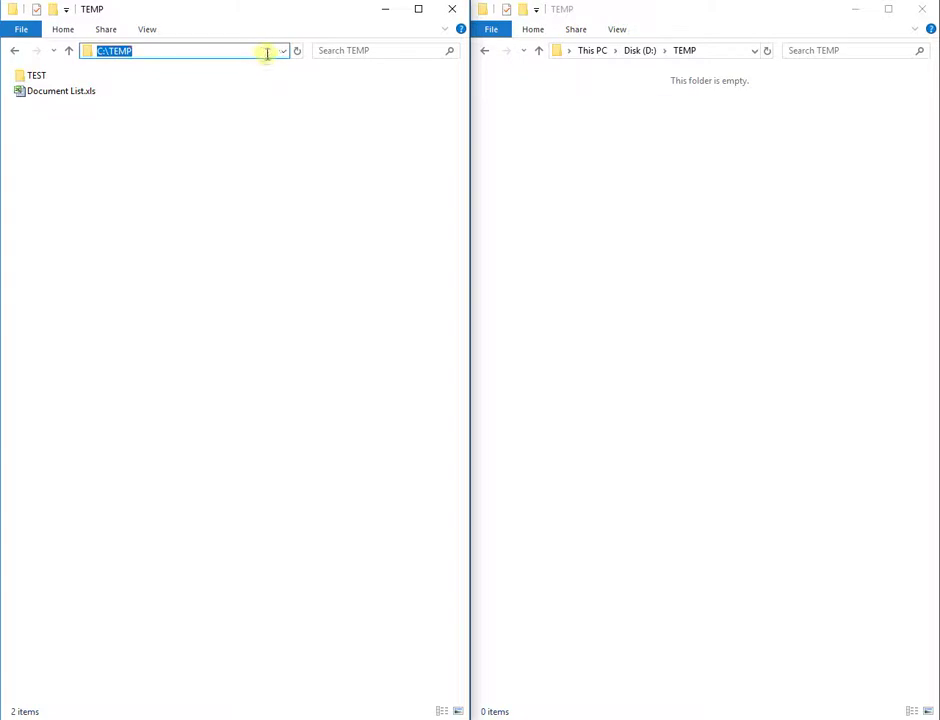
pyautogui.click(713, 55)
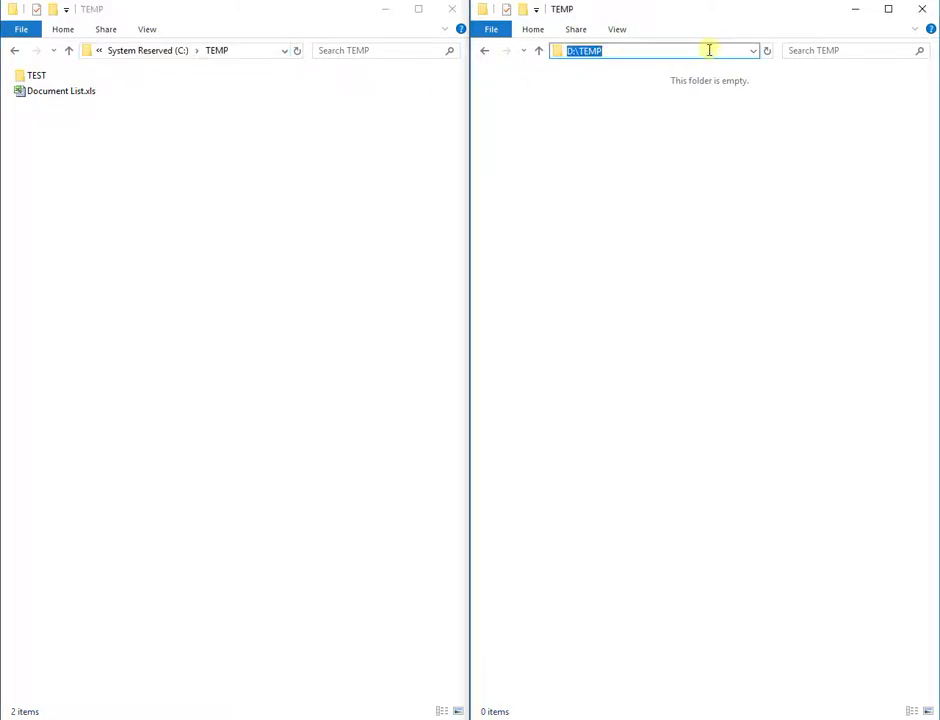
pyautogui.click(151, 199)
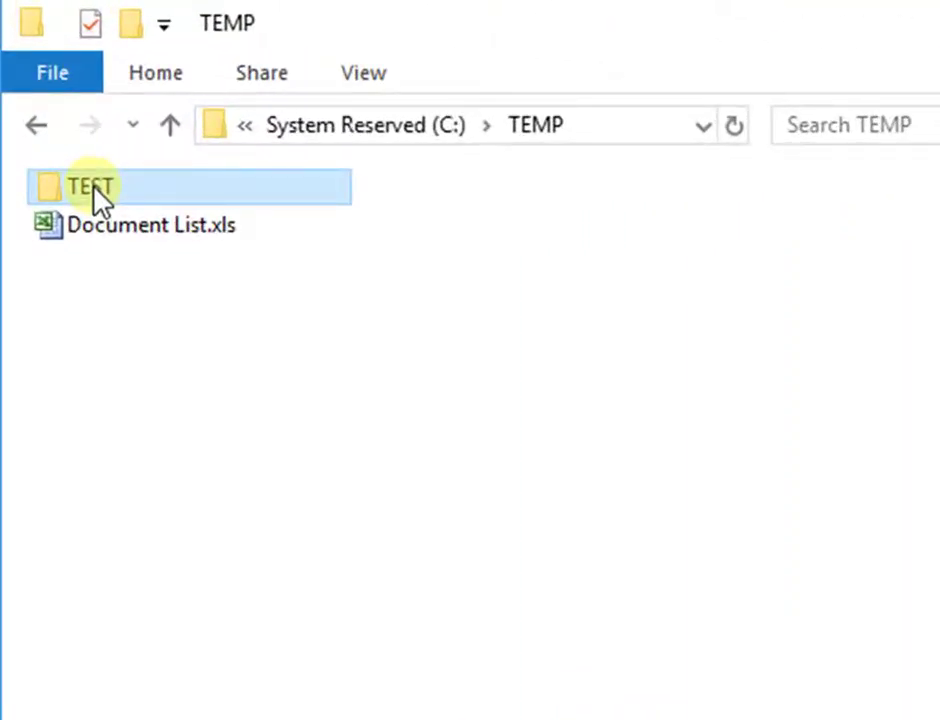
# Step: Browse the TEST folder and its New folder, then return to TEMP and select Document List.xls
pyautogui.doubleClick(117, 188)
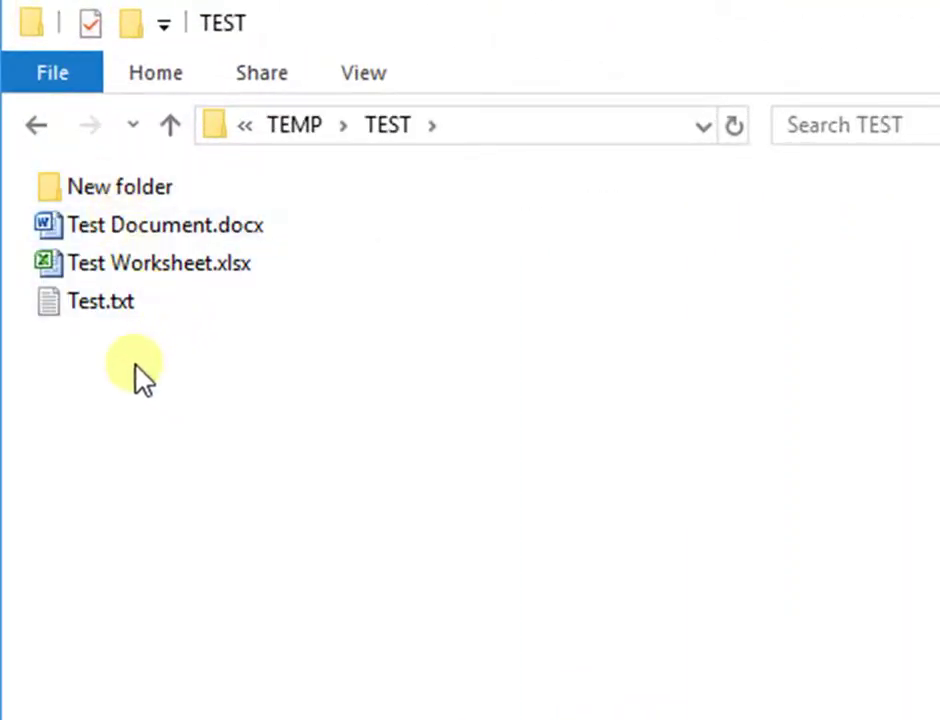
pyautogui.doubleClick(141, 186)
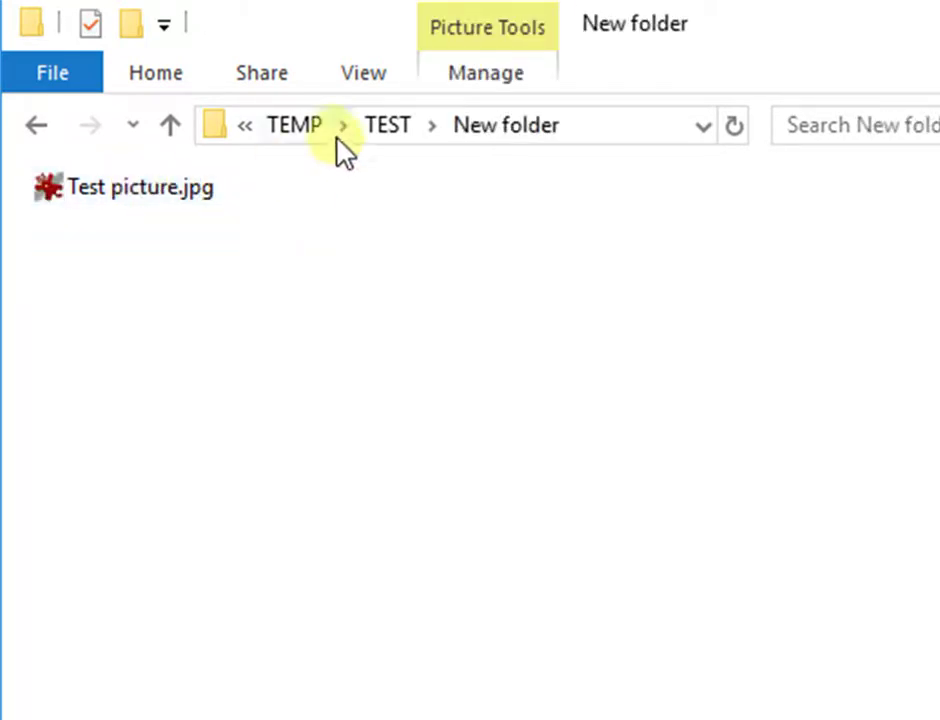
pyautogui.click(385, 126)
pyautogui.moveTo(98, 440); pyautogui.dragTo(205, 187)
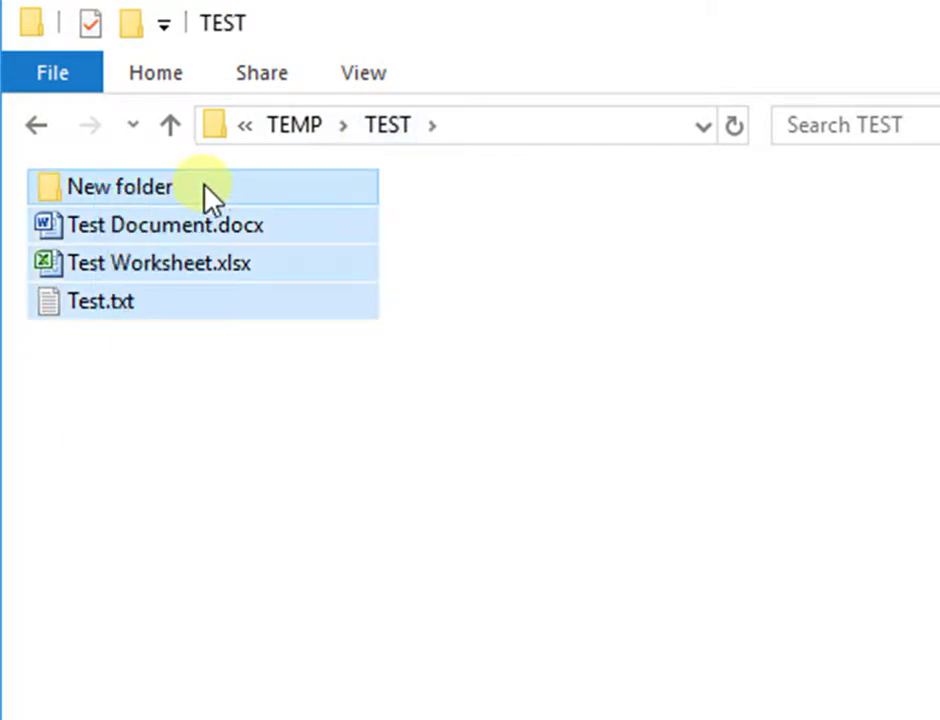
pyautogui.click(293, 128)
pyautogui.click(188, 278)
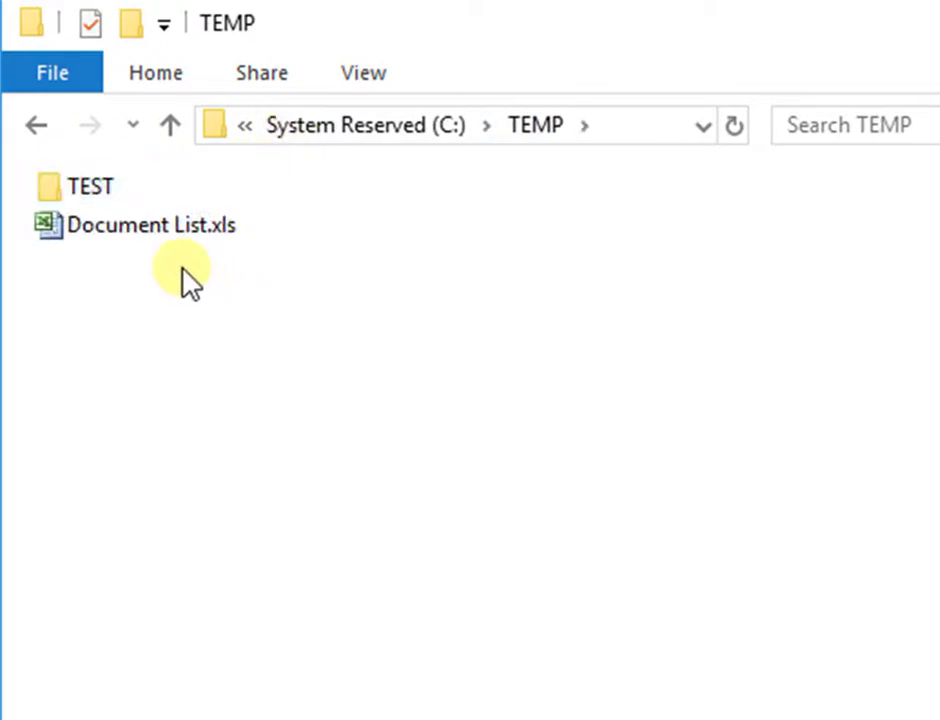
pyautogui.click(168, 236)
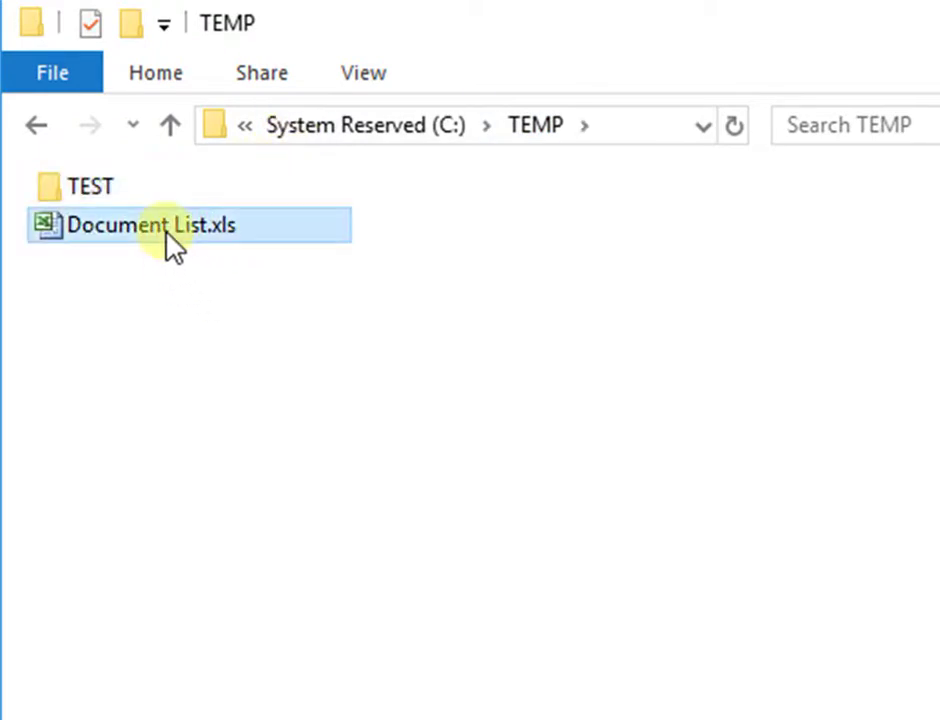
# Step: Open Document List.xls, build the four-file list from C:\TEMP\TEST, and follow the Test picture.jpg link
pyautogui.doubleClick(168, 226)
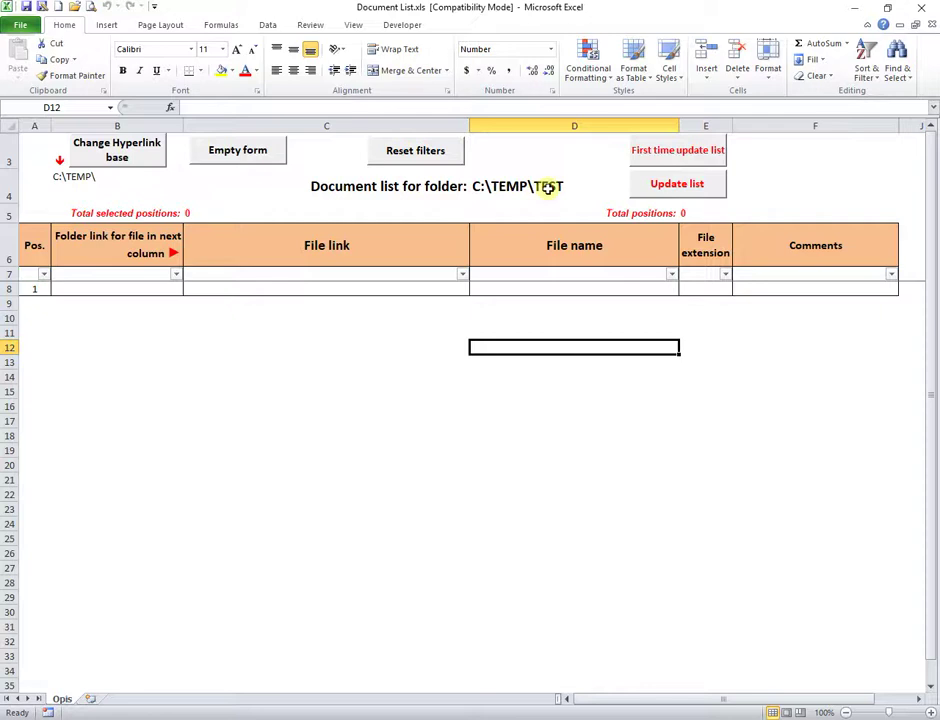
pyautogui.click(698, 155)
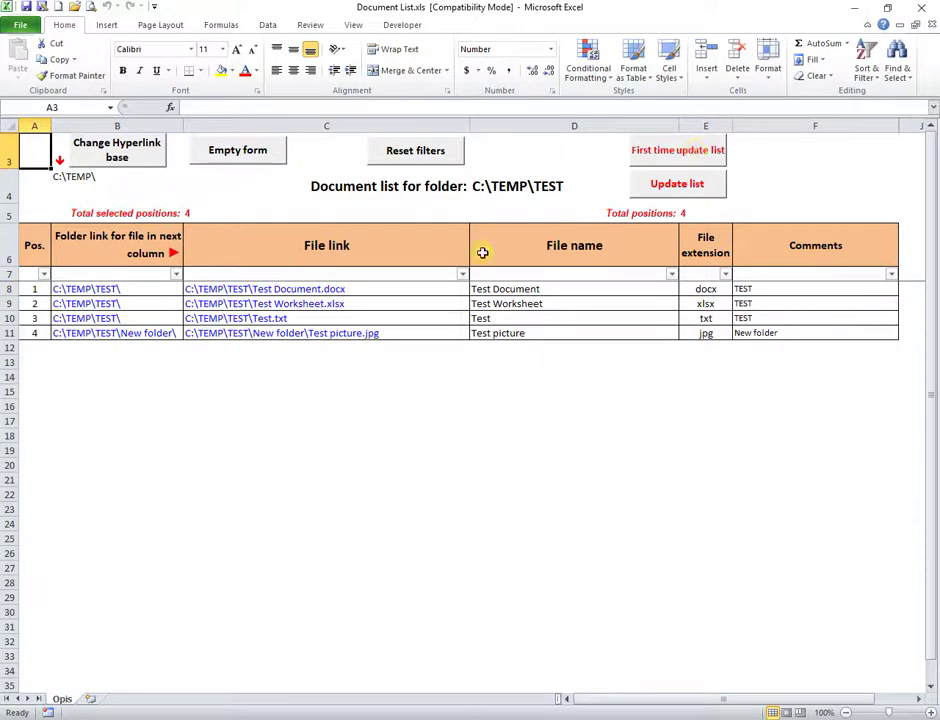
pyautogui.click(331, 336)
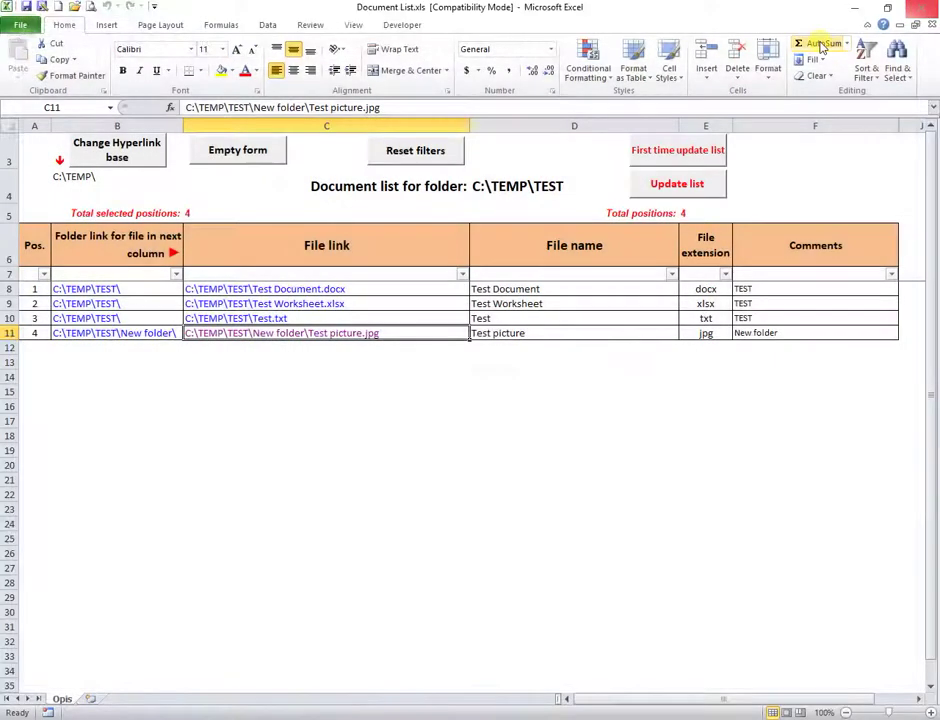
# Step: Open the New folder link in B11, close its window, and save Document List.xls
pyautogui.click(113, 335)
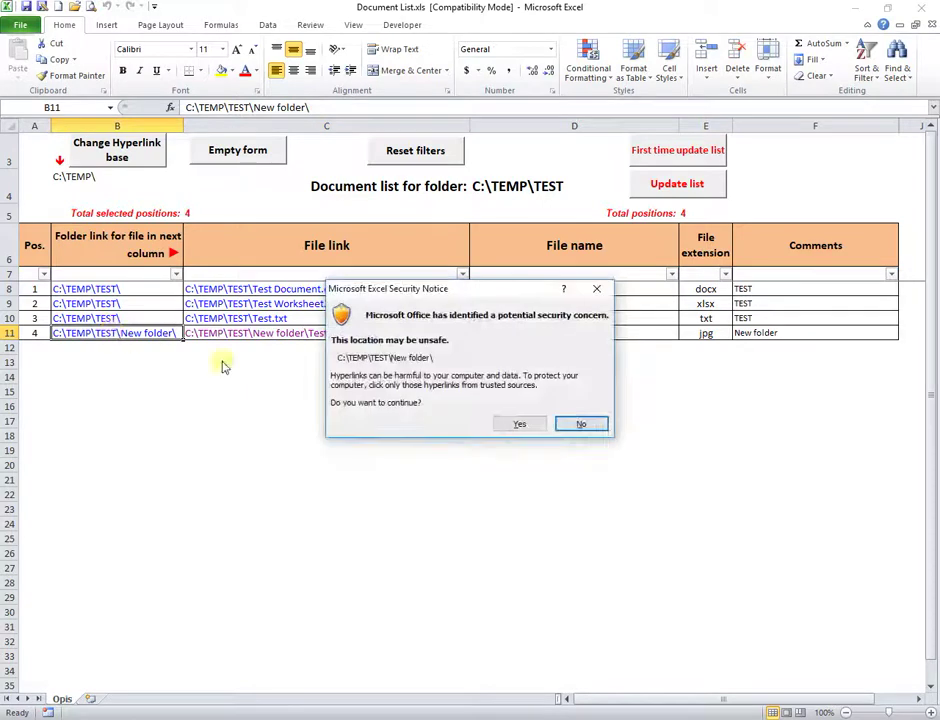
pyautogui.click(511, 365)
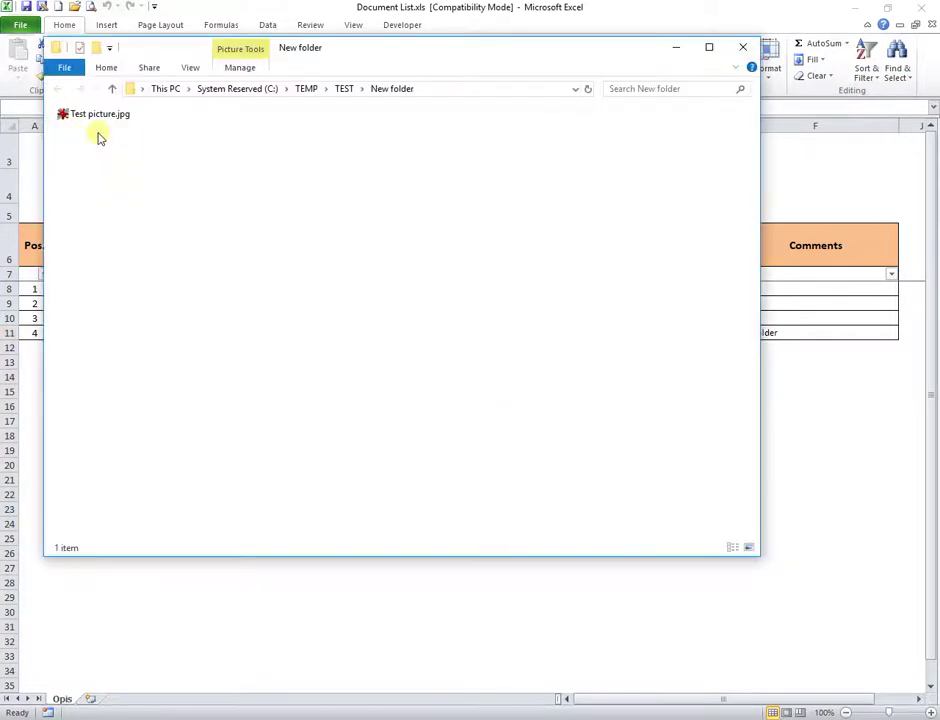
pyautogui.click(742, 47)
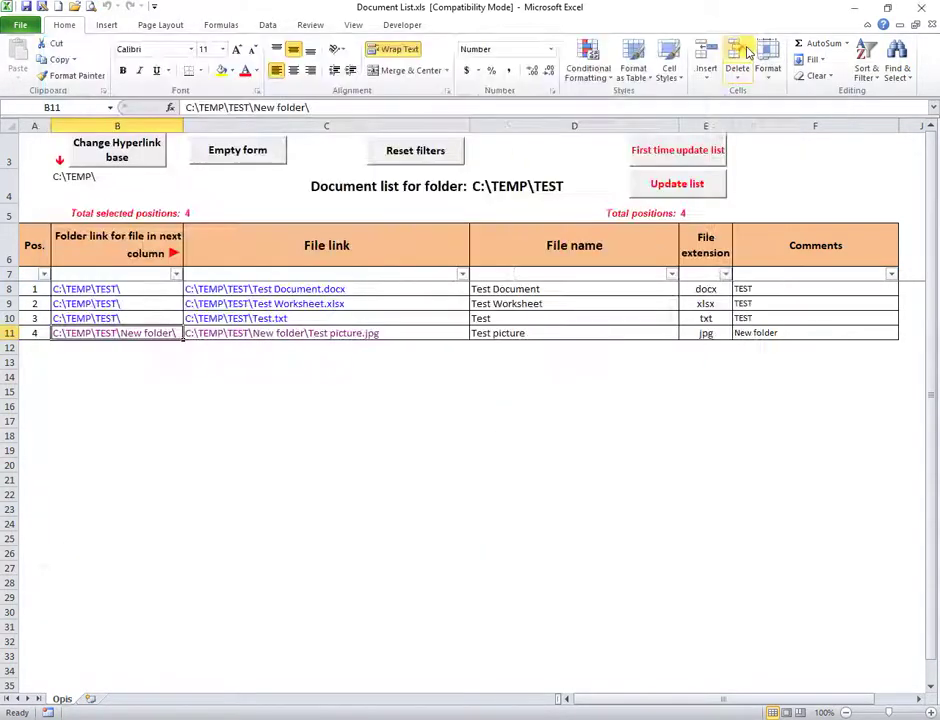
pyautogui.click(453, 394)
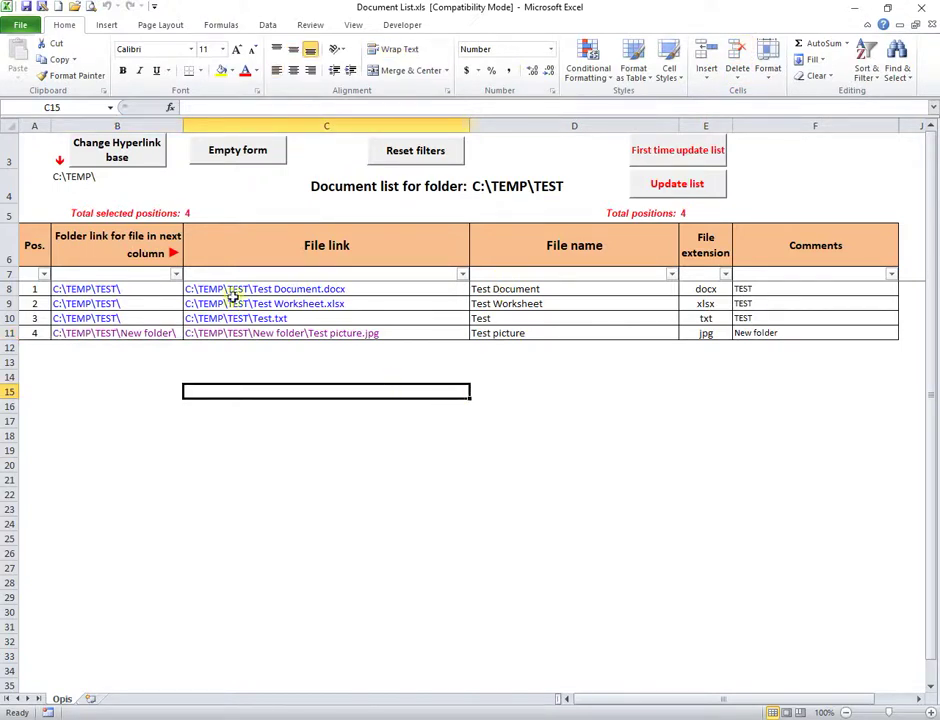
pyautogui.click(25, 7)
# Step: Close Excel, move Document List.xls from C:\TEMP into D:\TEMP, and reopen it there
pyautogui.click(929, 10)
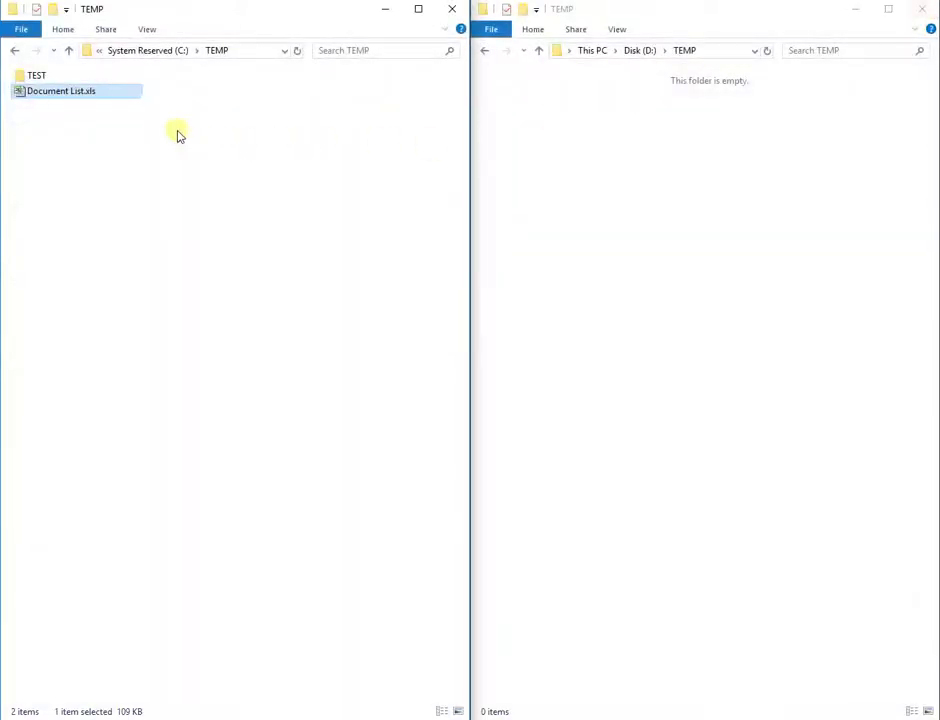
pyautogui.moveTo(70, 93); pyautogui.dragTo(653, 187)
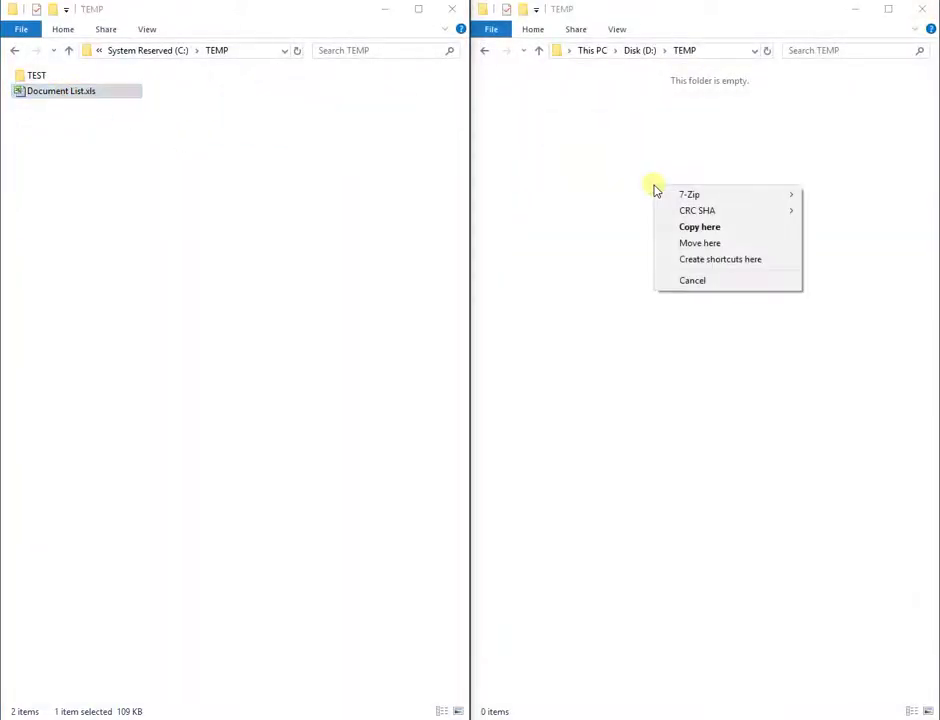
pyautogui.click(705, 245)
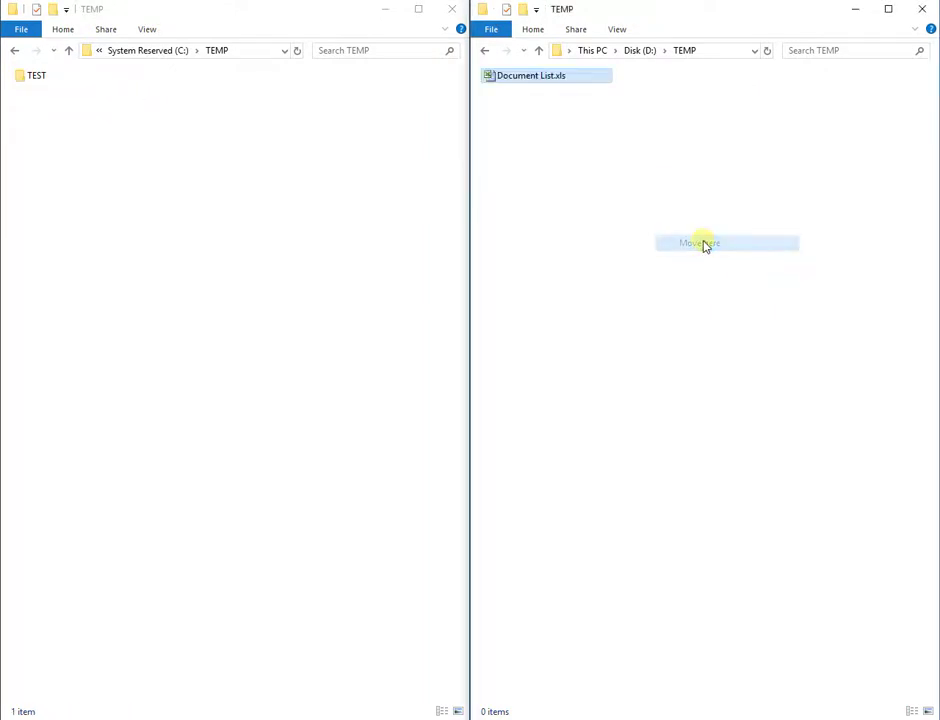
pyautogui.click(600, 170)
pyautogui.doubleClick(551, 78)
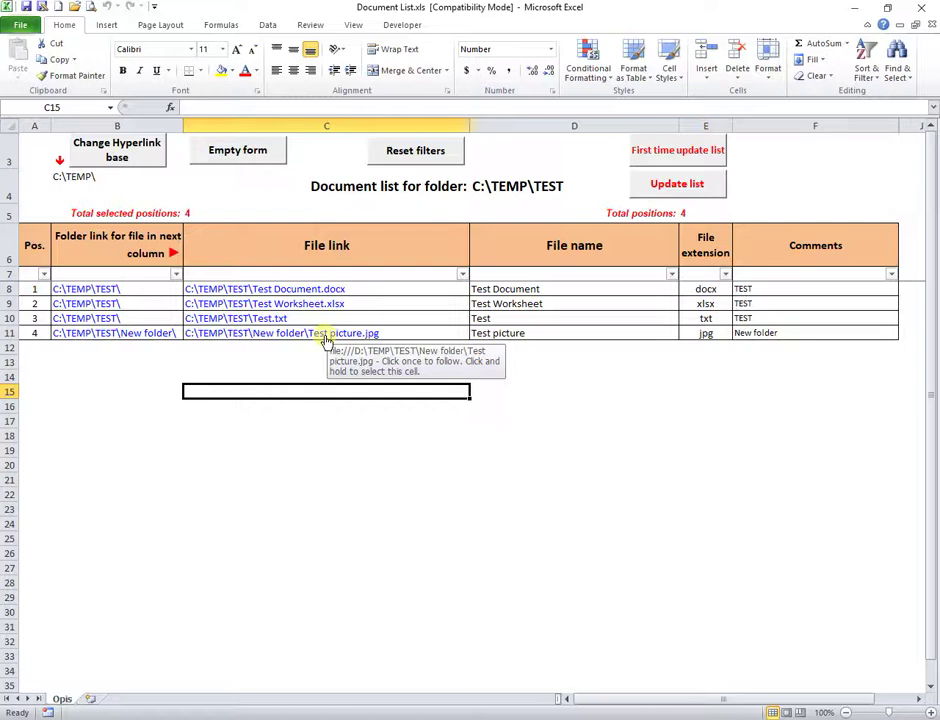
# Step: Try the Test picture.jpg link in C11 twice, dismissing each cannot-open-file error
pyautogui.click(325, 340)
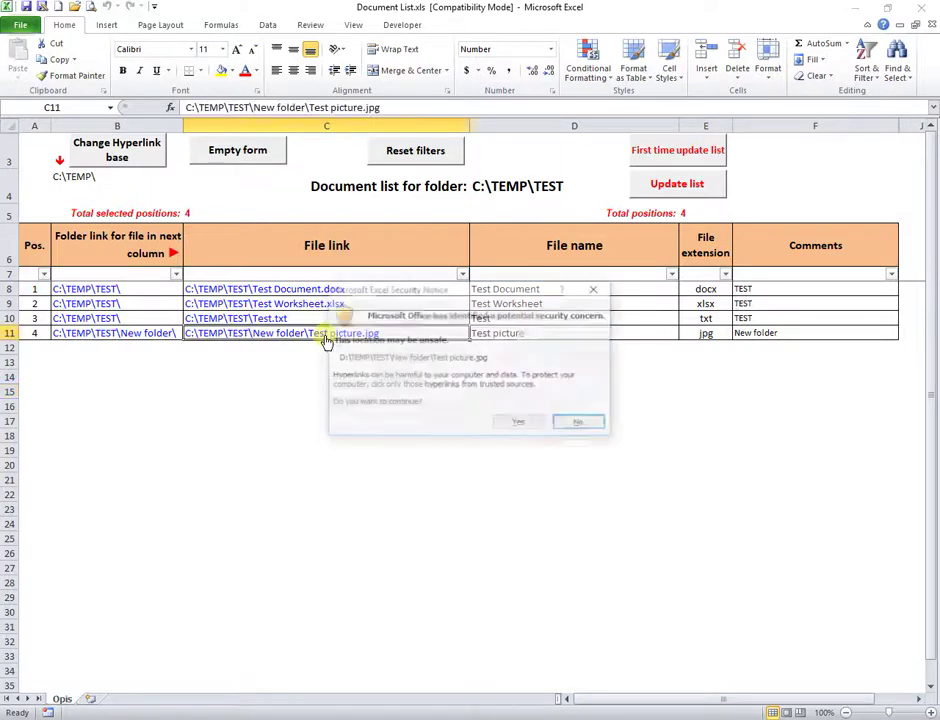
pyautogui.click(535, 428)
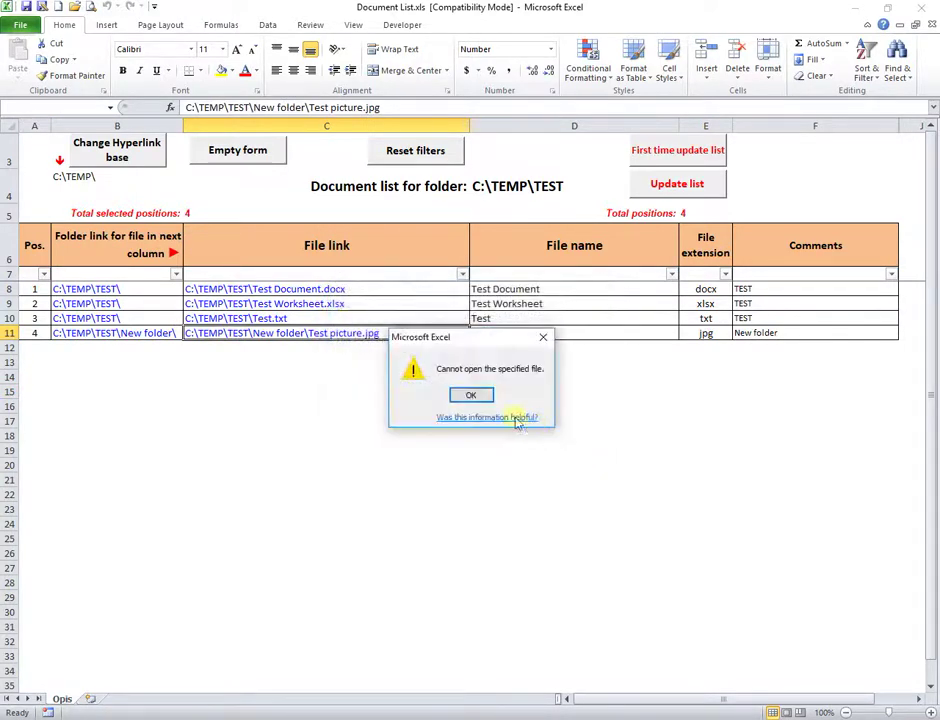
pyautogui.click(487, 395)
pyautogui.click(368, 401)
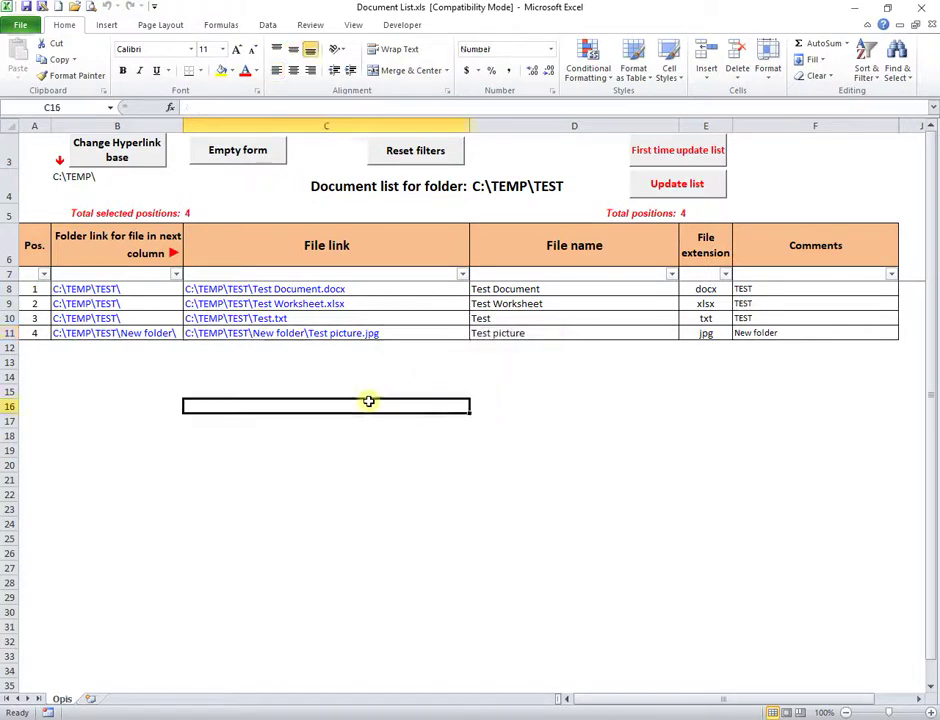
pyautogui.click(313, 337)
pyautogui.click(330, 338)
pyautogui.click(519, 421)
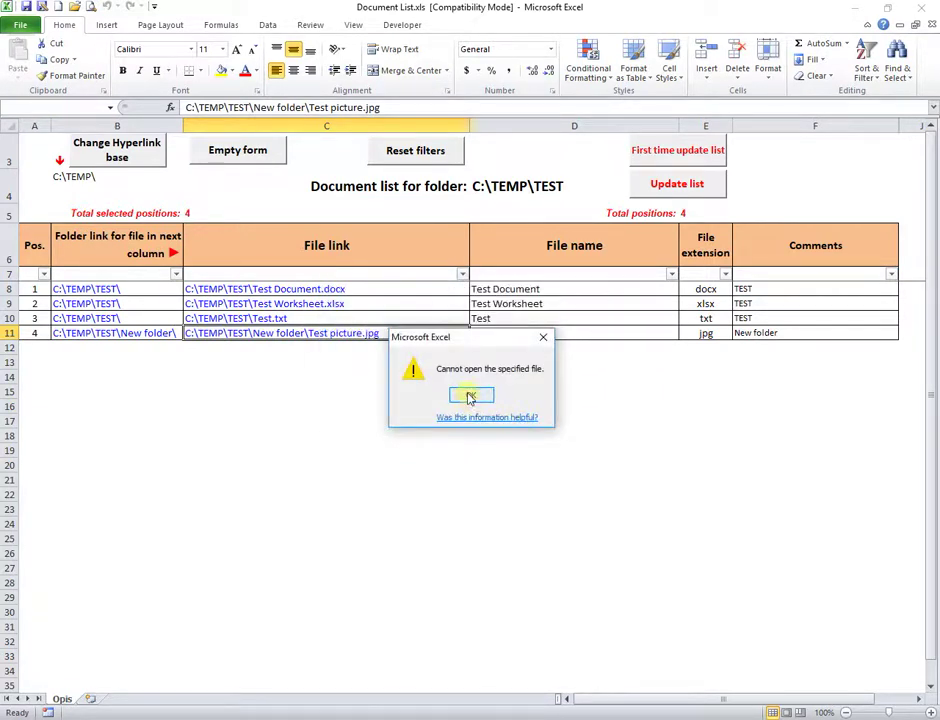
pyautogui.click(470, 396)
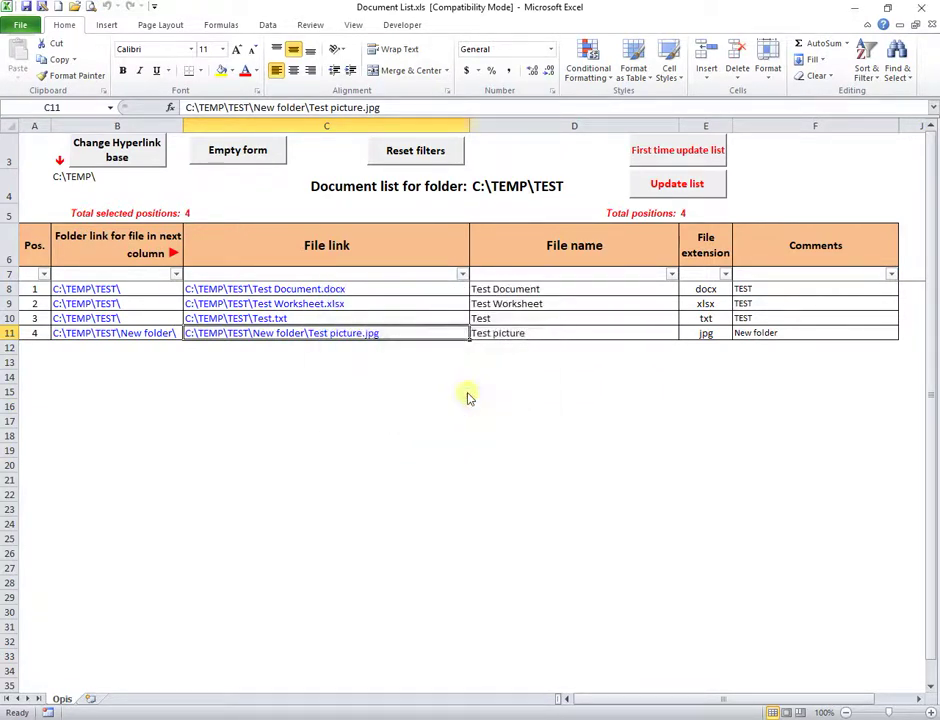
pyautogui.rightClick(395, 336)
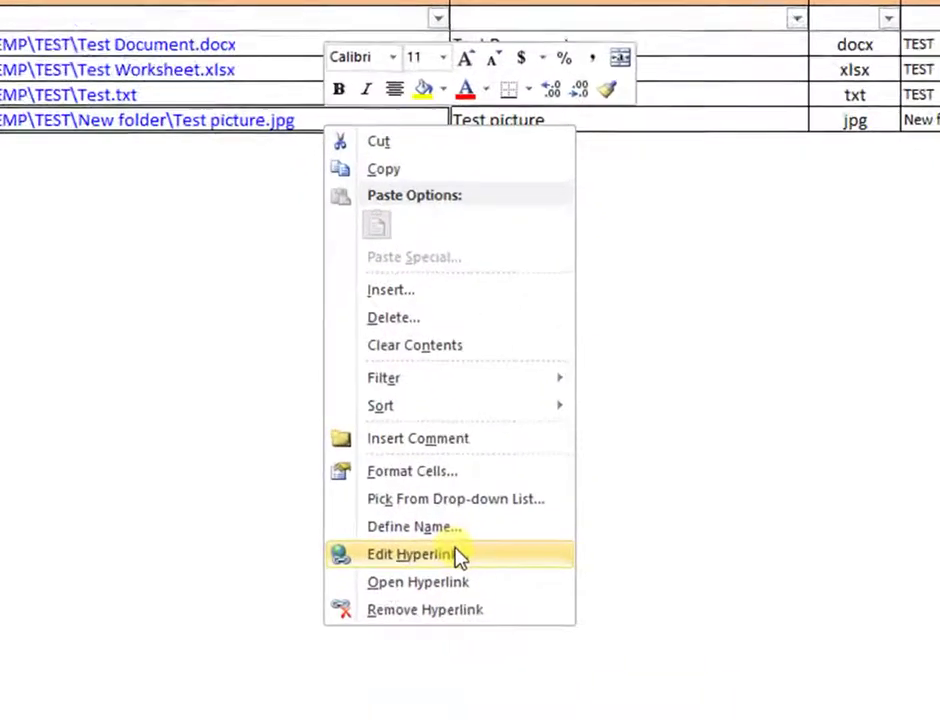
pyautogui.click(451, 589)
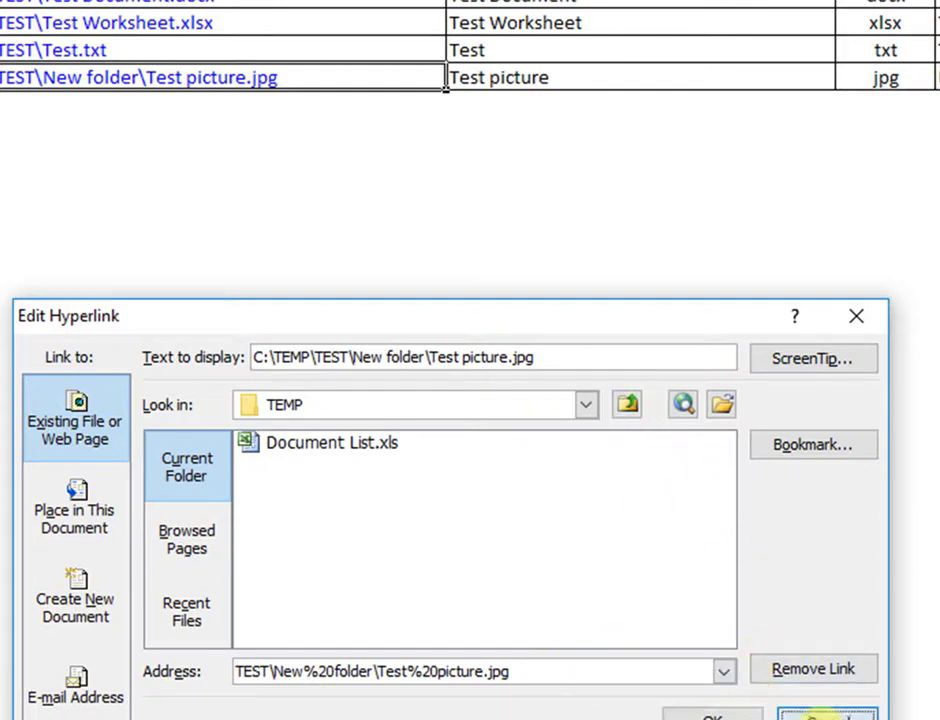
pyautogui.click(826, 716)
pyautogui.click(501, 477)
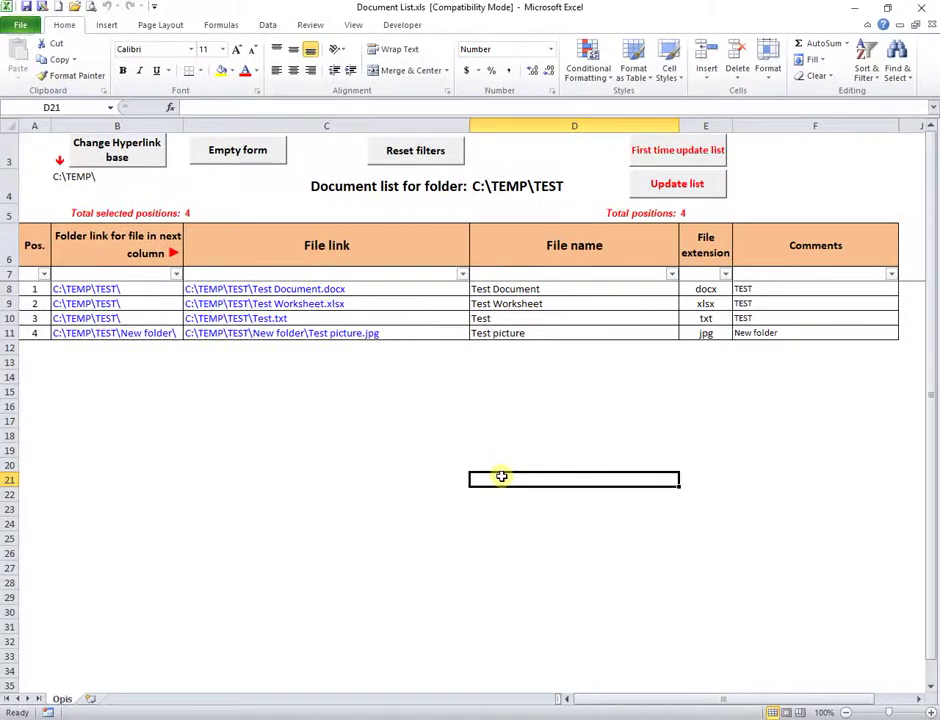
pyautogui.click(404, 405)
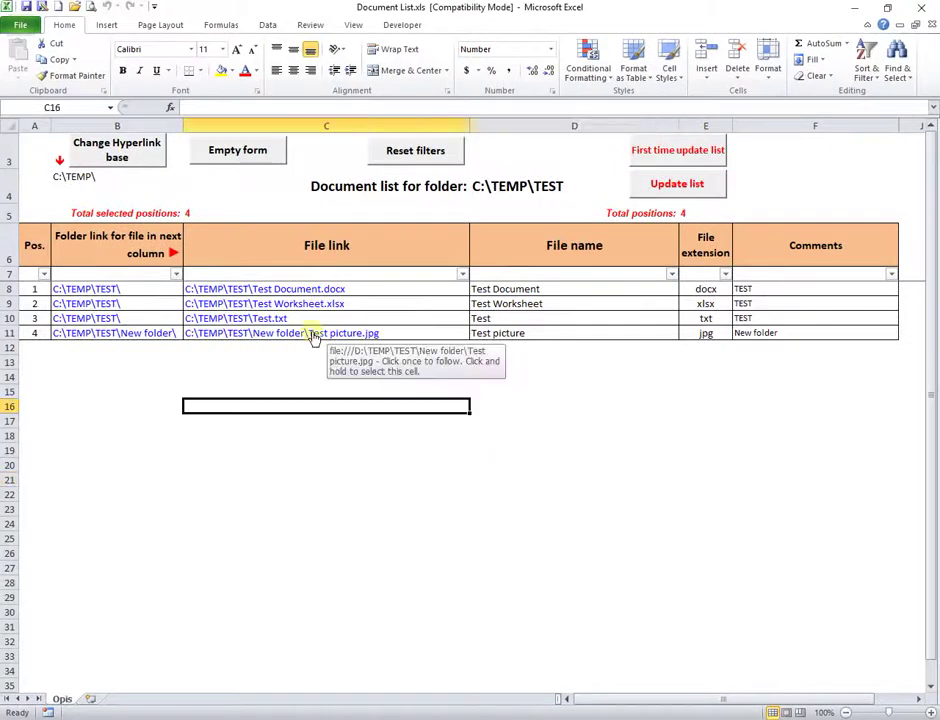
pyautogui.click(52, 177)
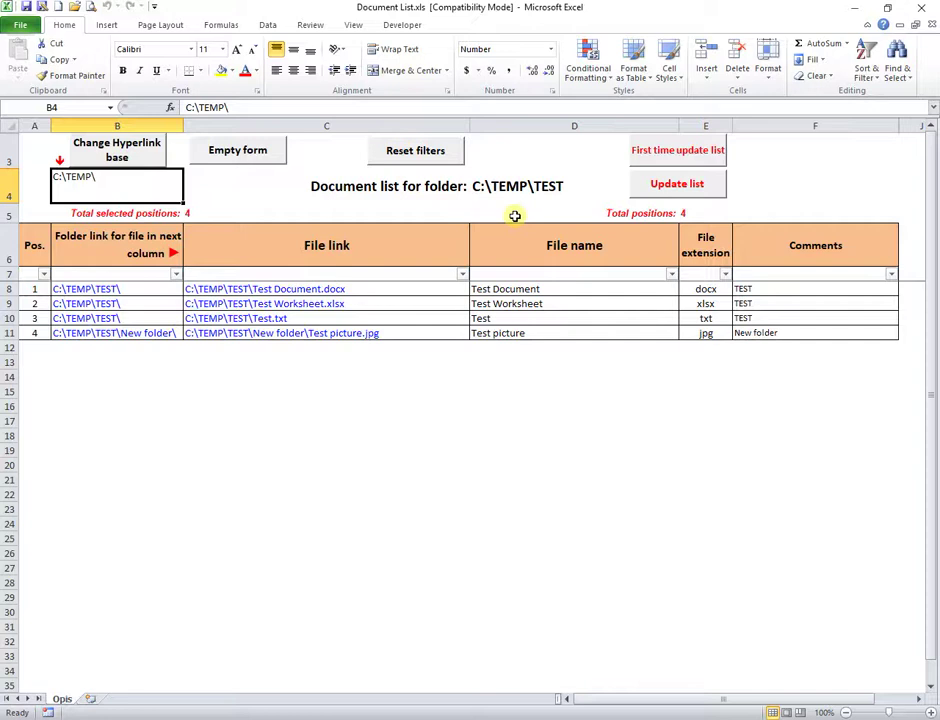
pyautogui.click(258, 317)
pyautogui.click(524, 428)
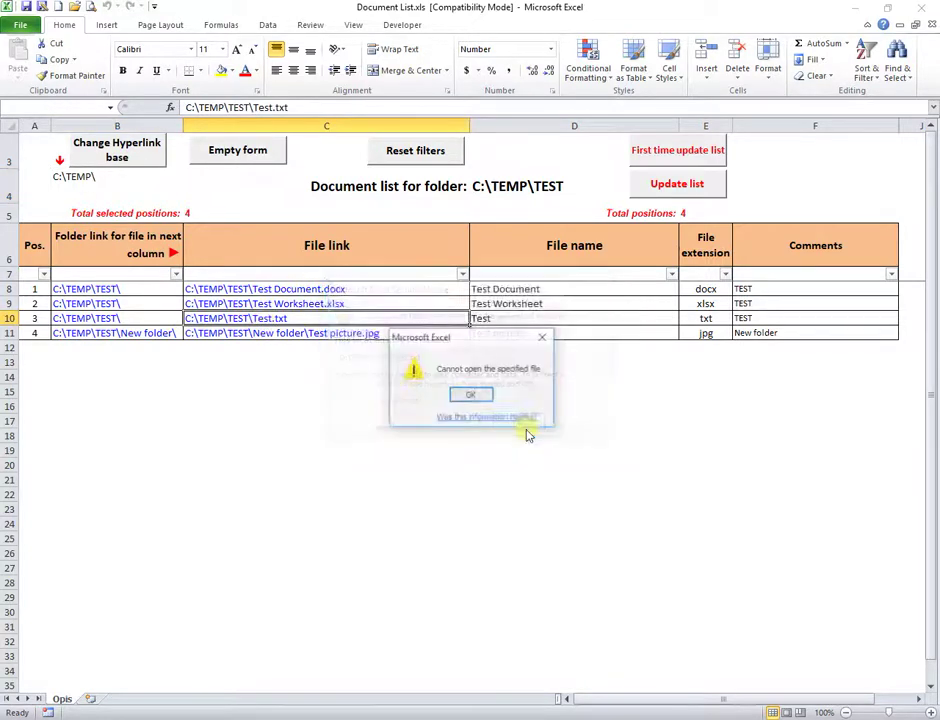
pyautogui.click(479, 397)
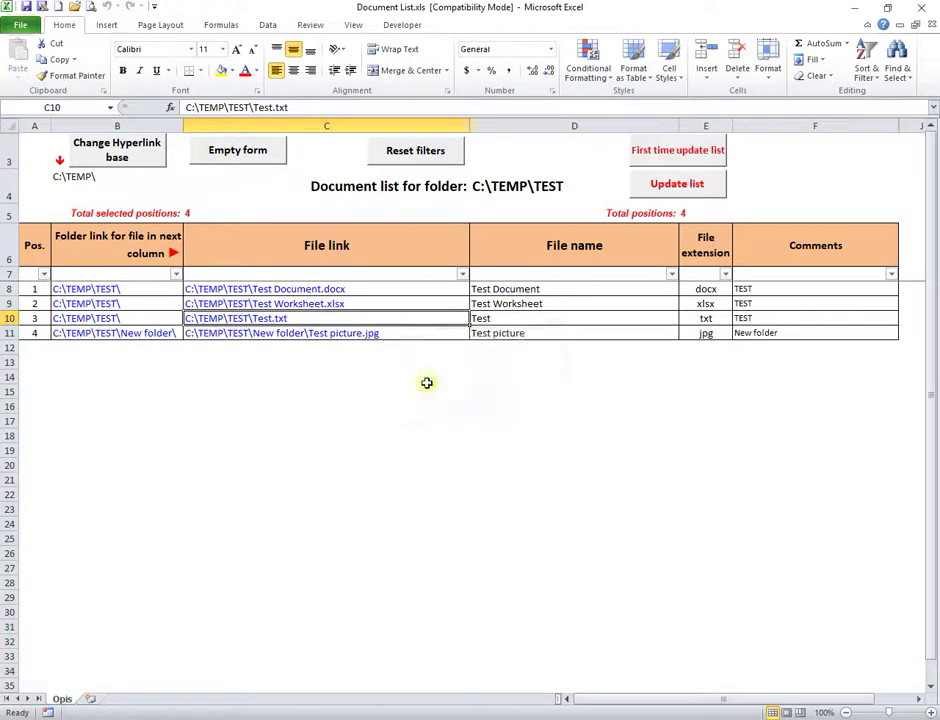
# Step: Enter C:\TEMP\ as Hyperlink base in Advanced Properties and return to the worksheet
pyautogui.click(20, 25)
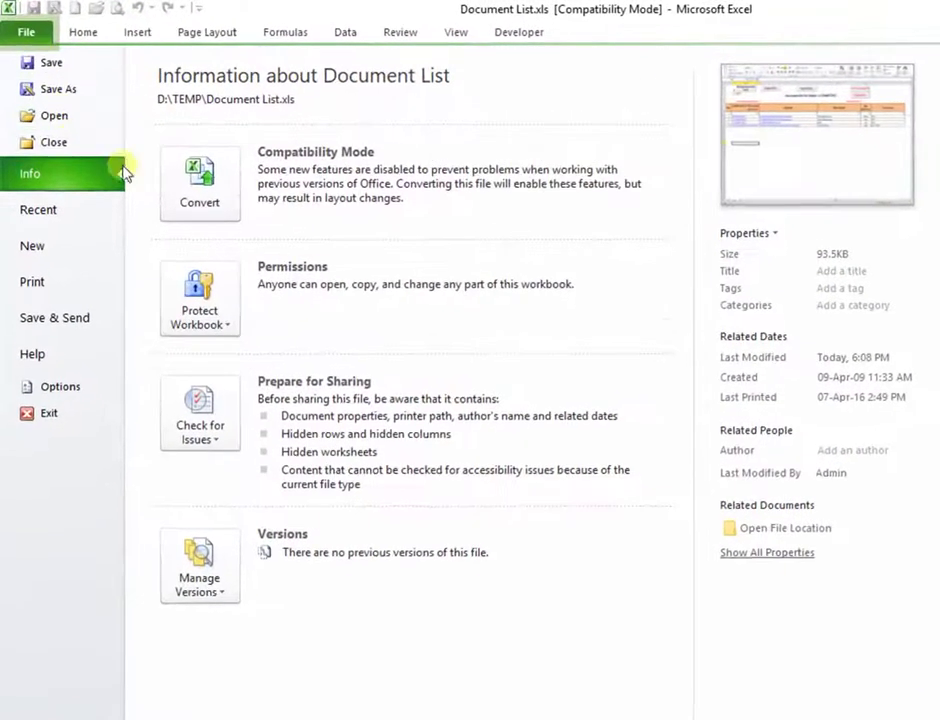
pyautogui.click(578, 183)
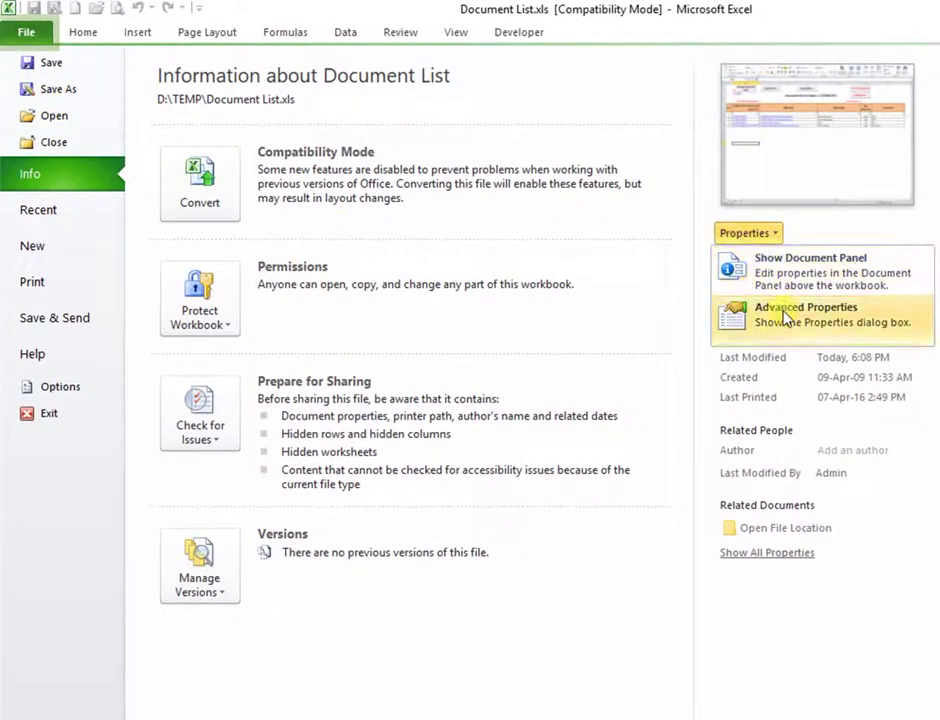
pyautogui.click(724, 311)
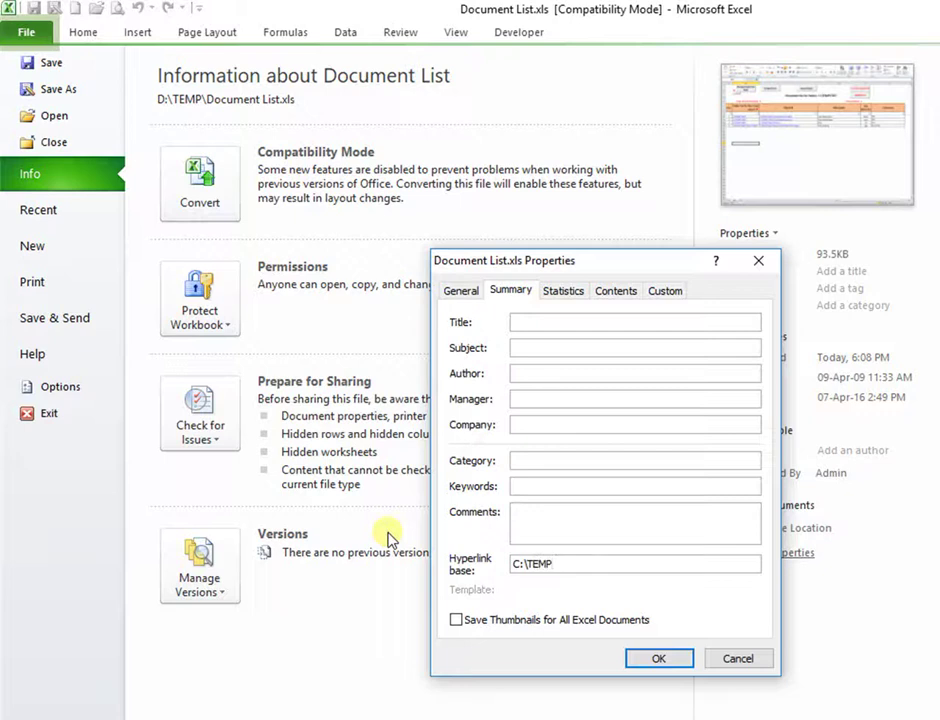
pyautogui.click(652, 660)
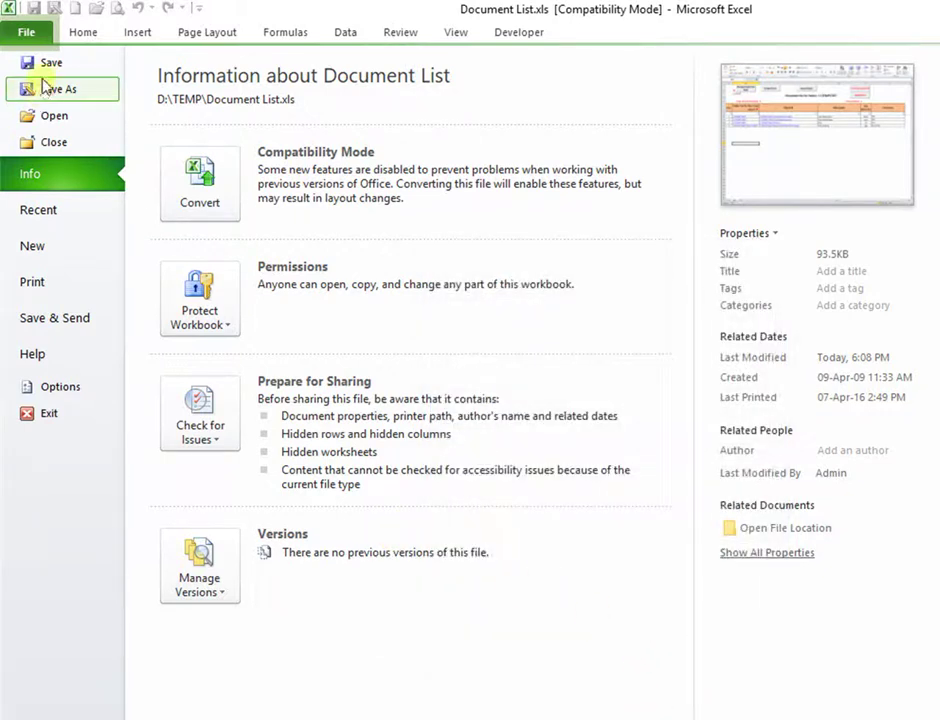
pyautogui.click(96, 36)
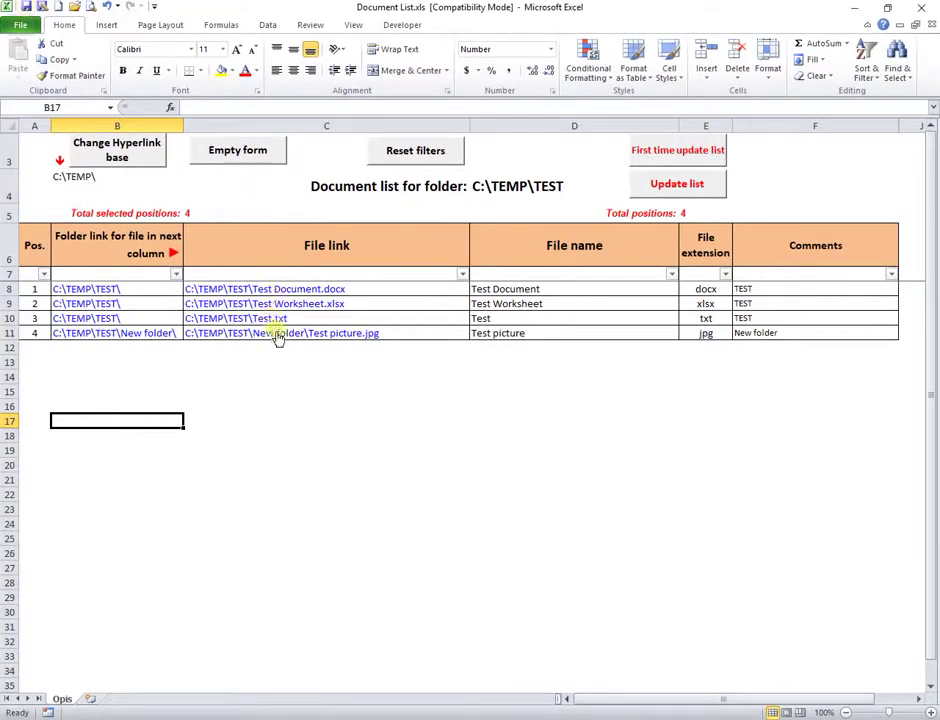
# Step: Open the C11 picture, B11 New folder and C10 Test.txt links, closing each opened window
pyautogui.click(278, 337)
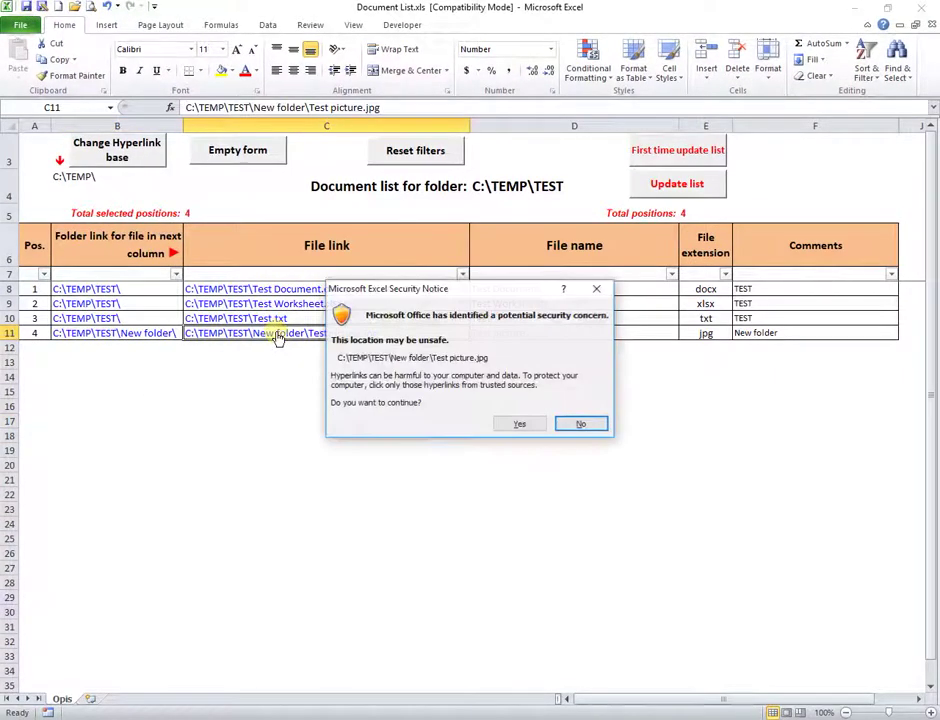
pyautogui.click(519, 424)
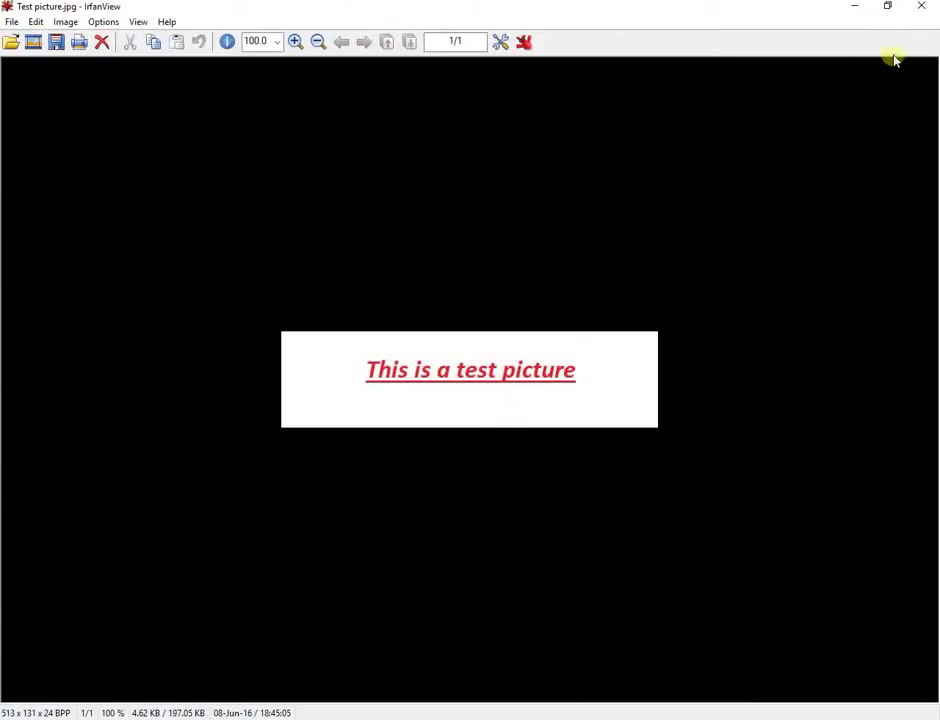
pyautogui.click(921, 6)
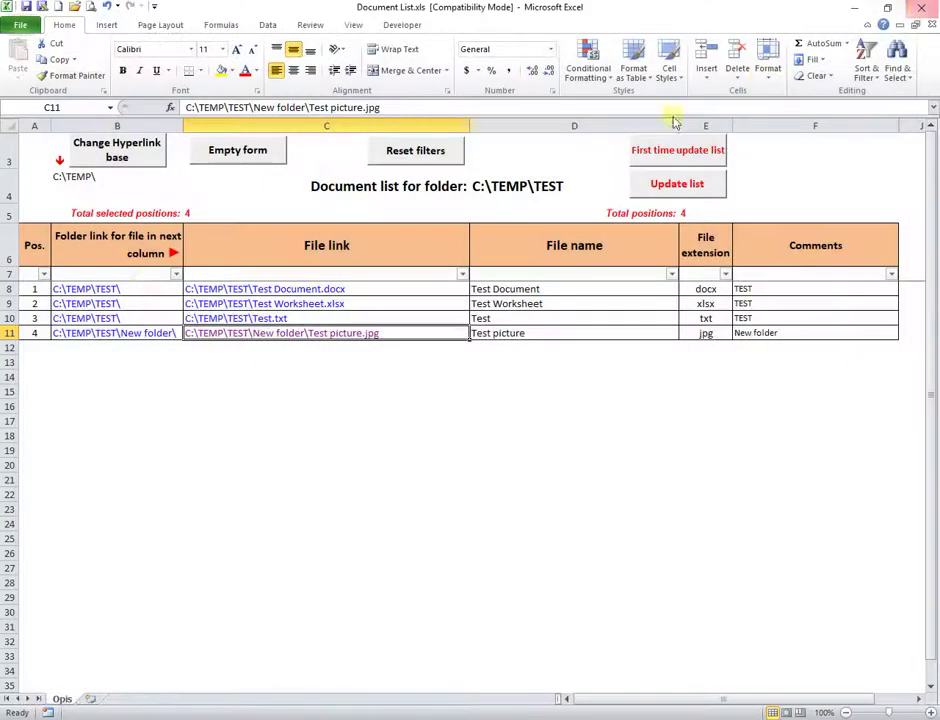
pyautogui.click(90, 338)
pyautogui.click(519, 424)
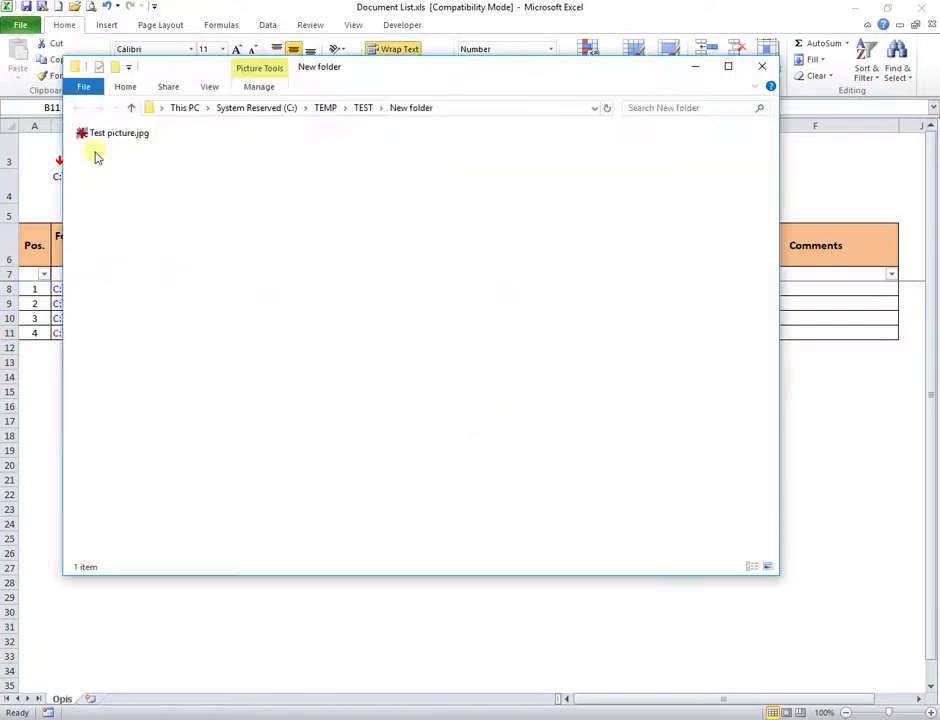
pyautogui.click(765, 70)
pyautogui.click(300, 379)
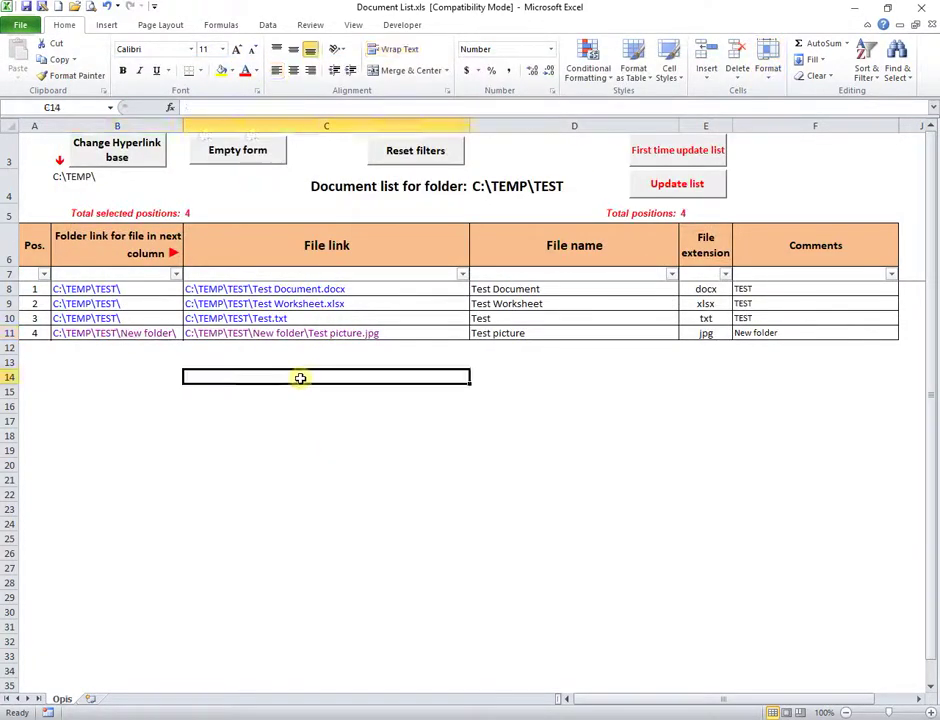
pyautogui.click(258, 318)
pyautogui.click(521, 425)
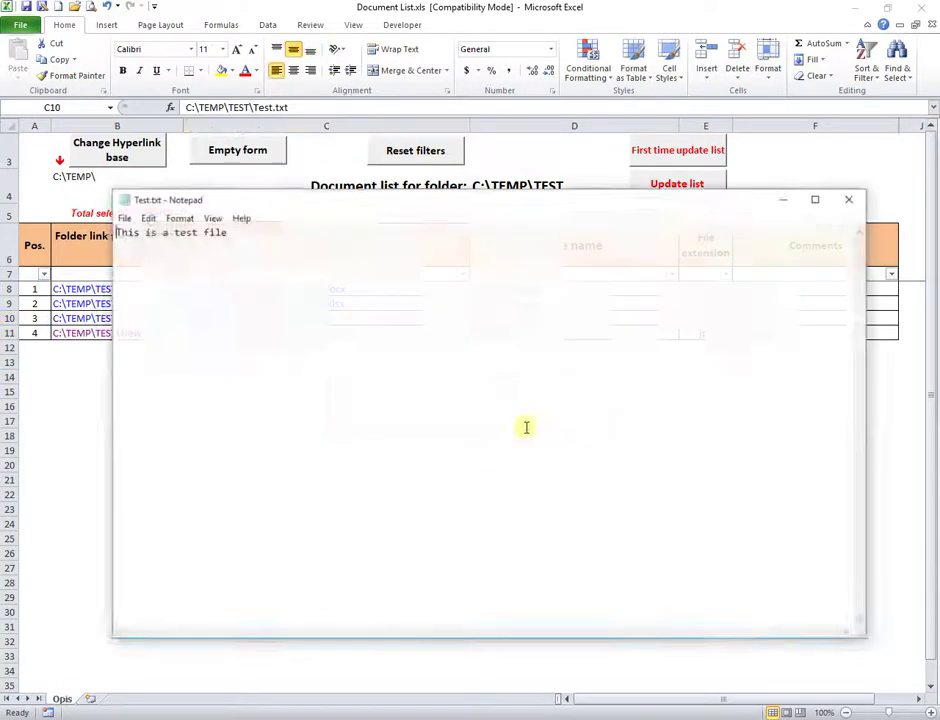
pyautogui.click(851, 198)
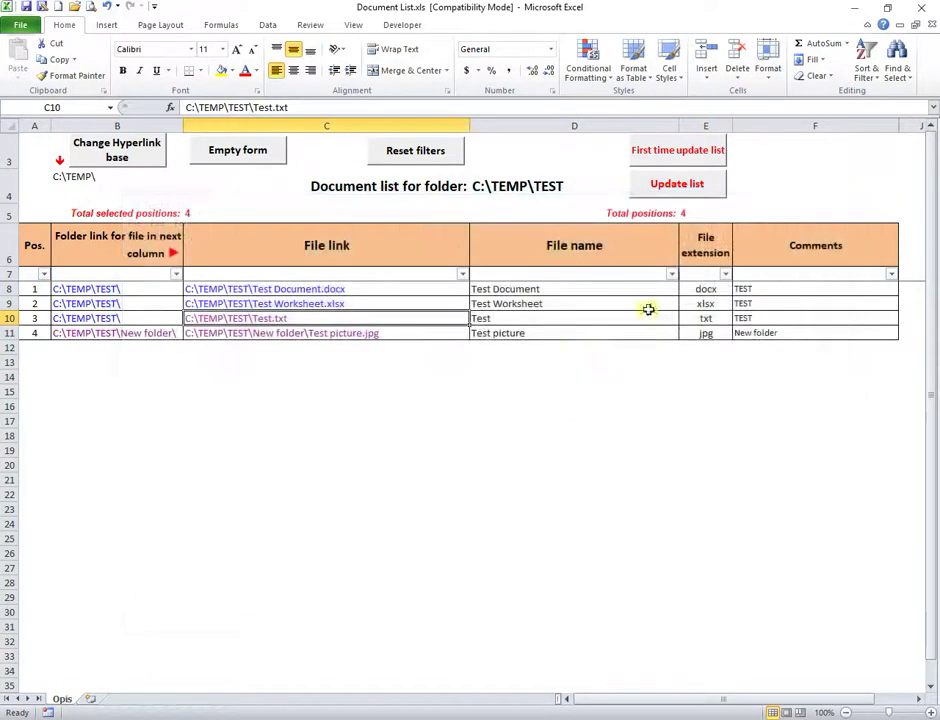
pyautogui.click(384, 409)
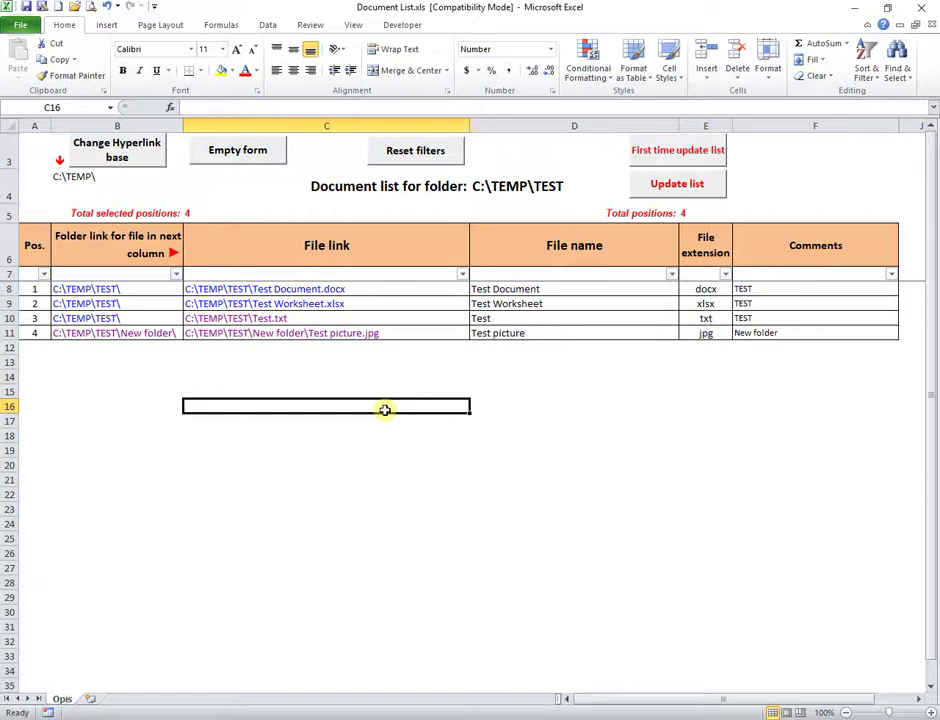
# Step: Save Document List.xls, close Excel, and reopen the workbook from D:\TEMP
pyautogui.click(27, 7)
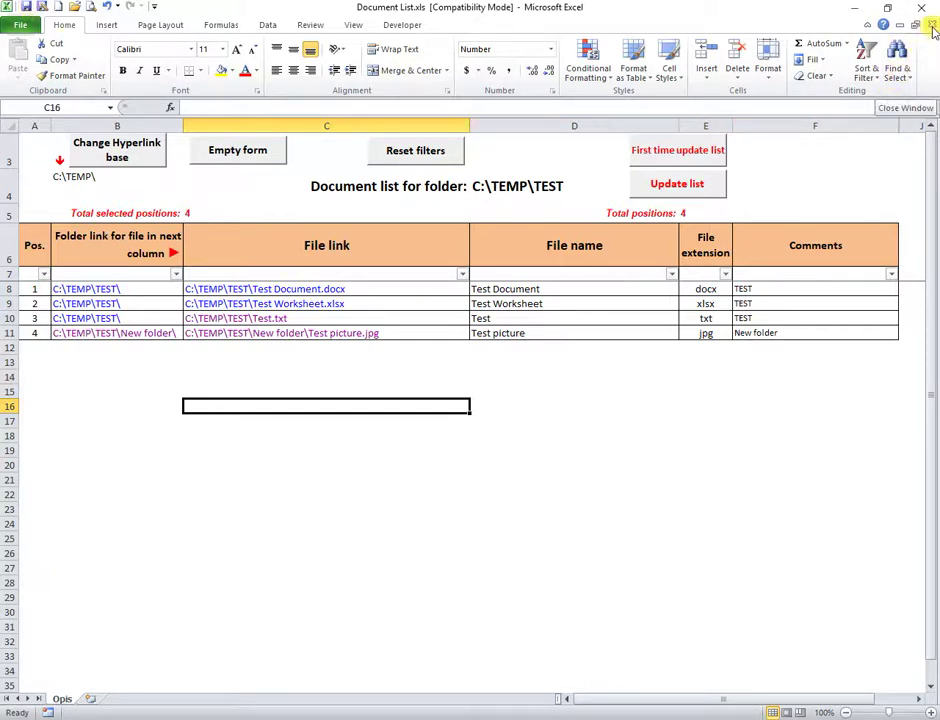
pyautogui.click(921, 7)
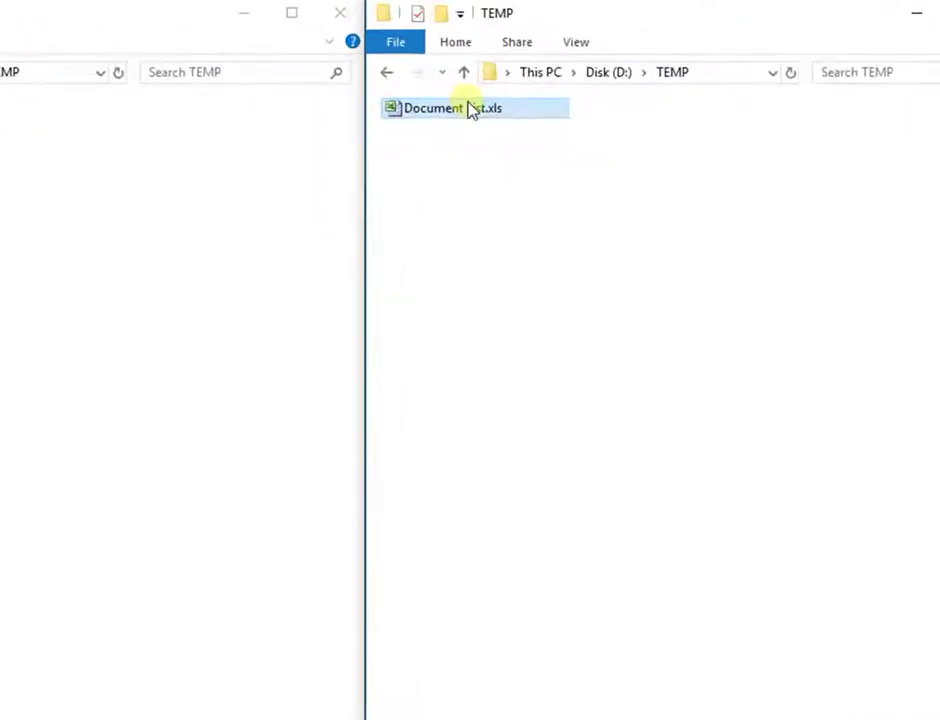
pyautogui.doubleClick(471, 108)
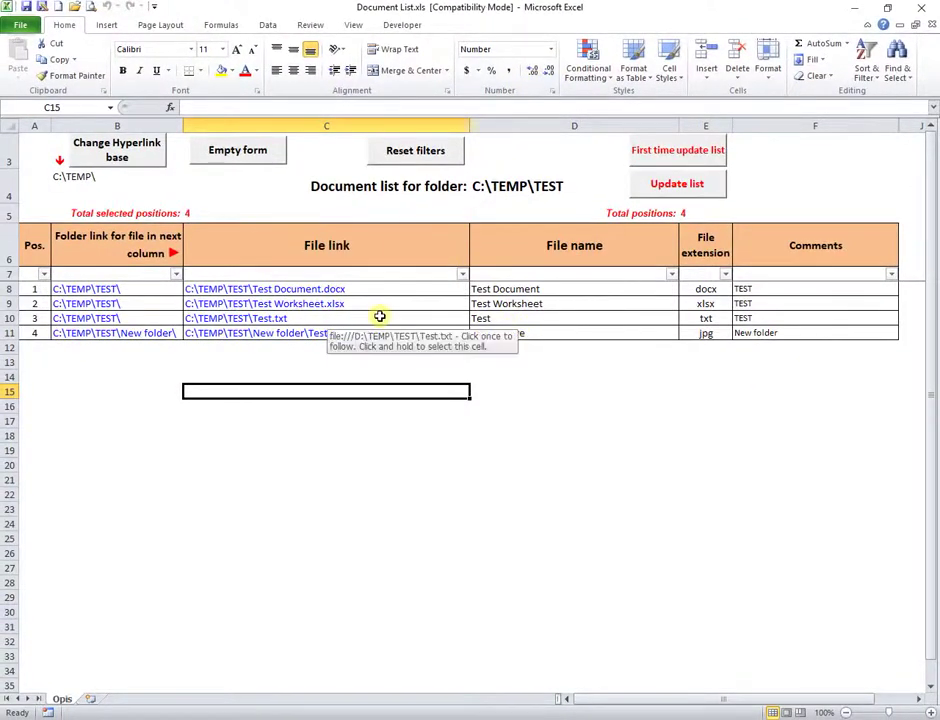
pyautogui.click(322, 334)
pyautogui.click(516, 423)
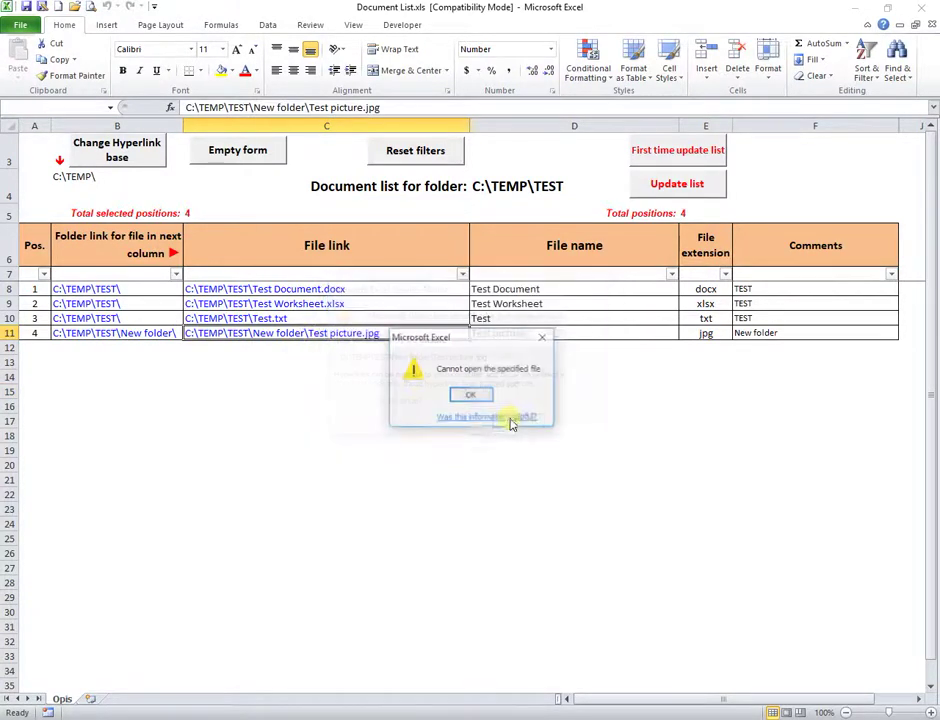
pyautogui.click(469, 393)
pyautogui.click(322, 411)
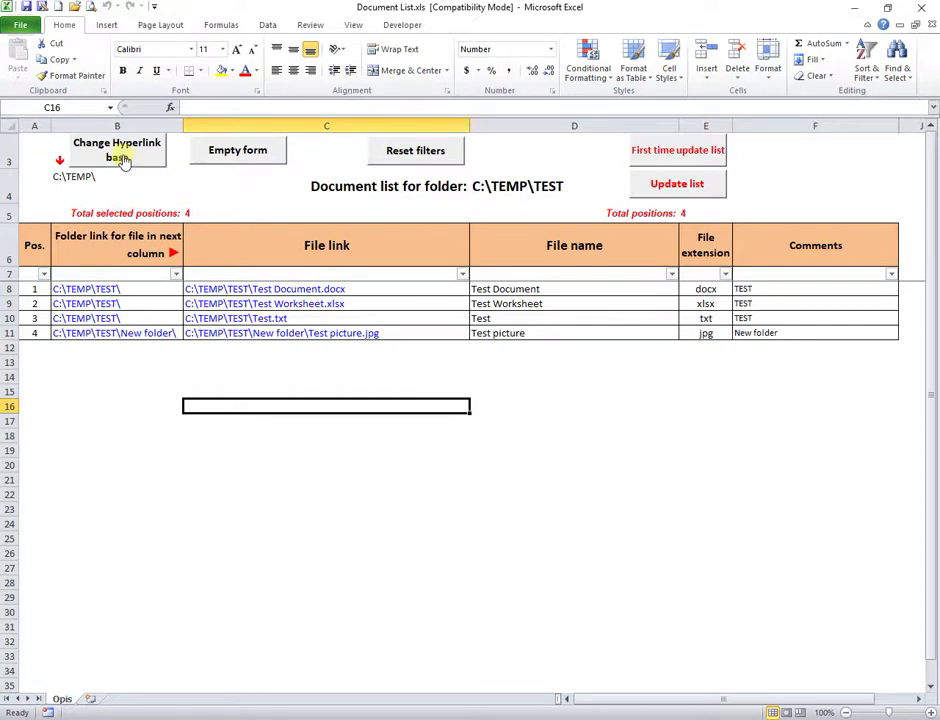
pyautogui.click(20, 24)
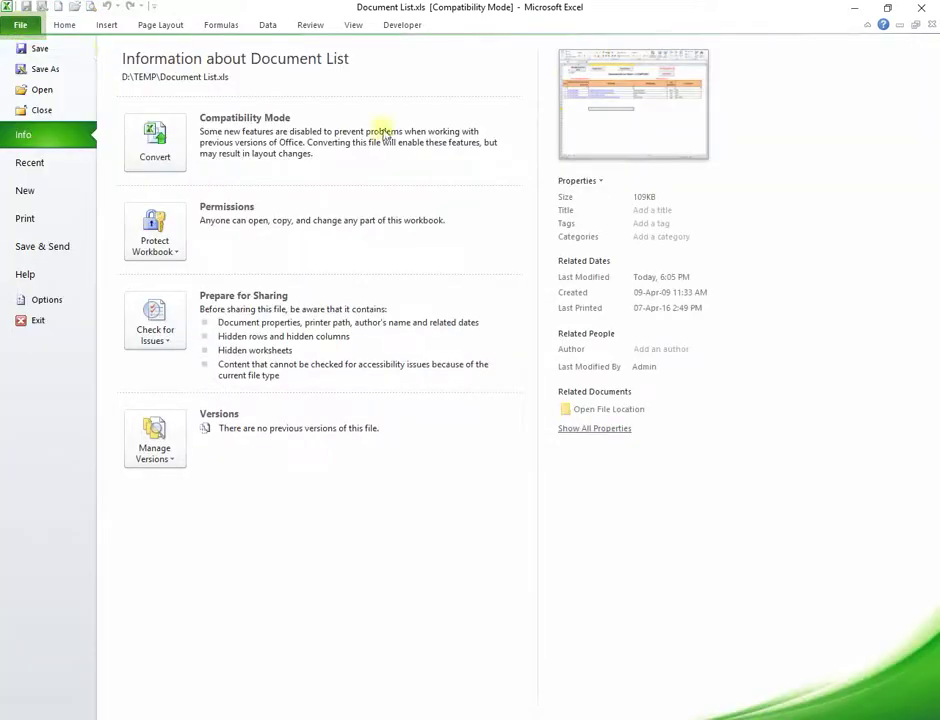
pyautogui.click(592, 183)
pyautogui.click(612, 240)
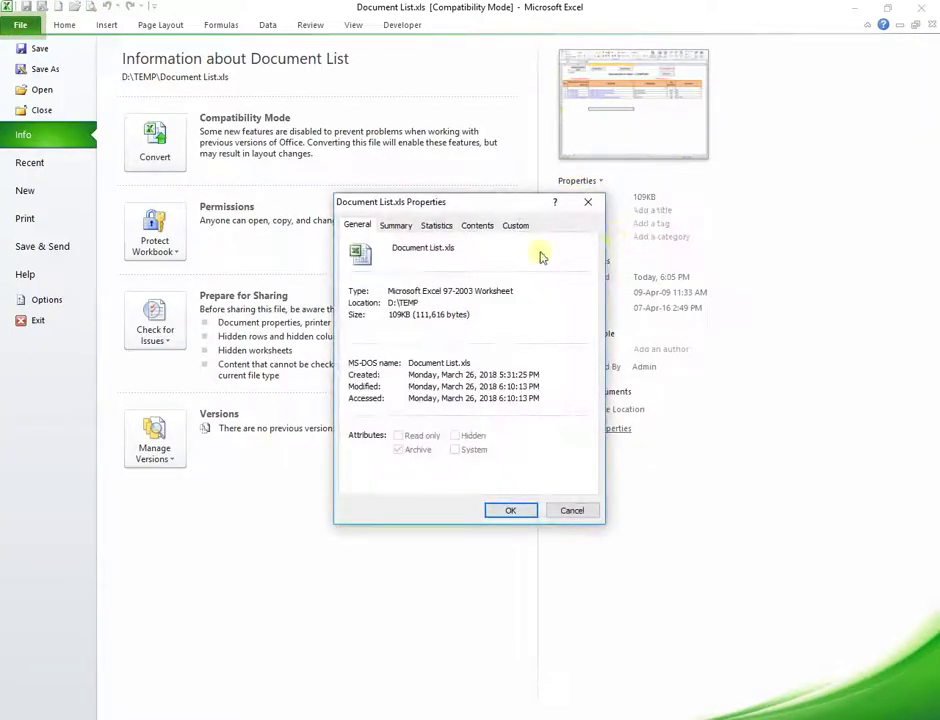
pyautogui.click(400, 228)
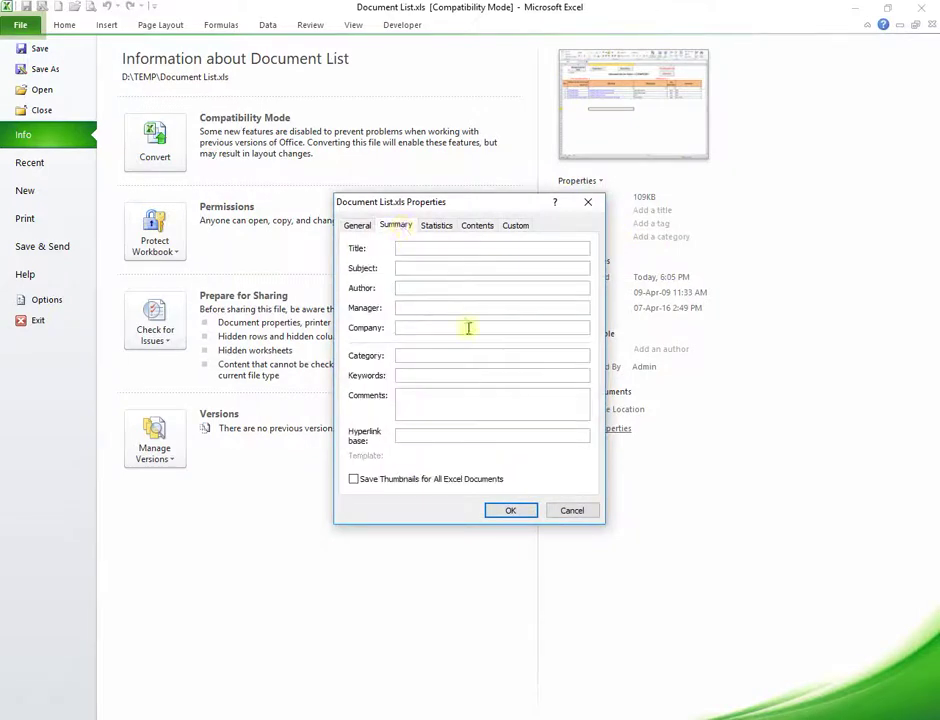
pyautogui.click(424, 438)
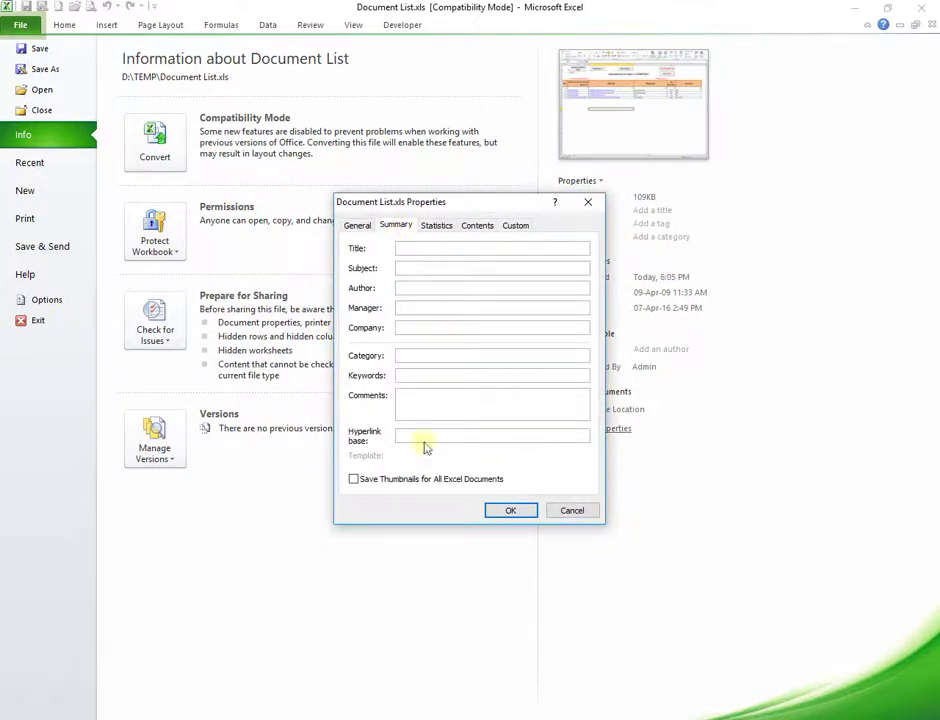
pyautogui.click(518, 510)
pyautogui.click(66, 24)
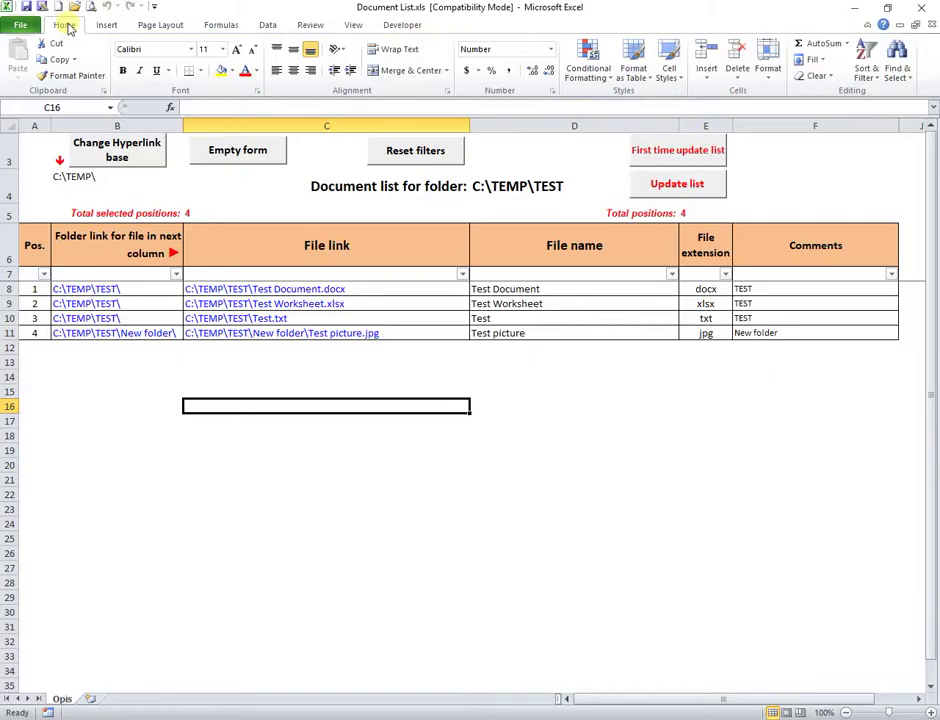
# Step: Run the Change Hyperlink base button and verify C:\TEMP\ in Advanced Properties
pyautogui.click(98, 178)
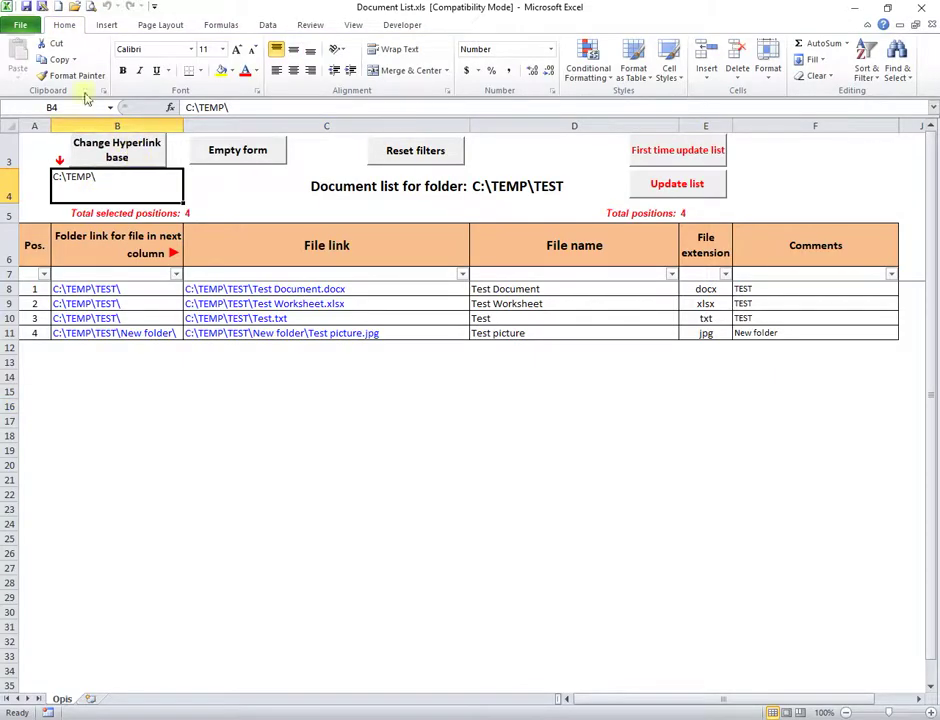
pyautogui.click(21, 25)
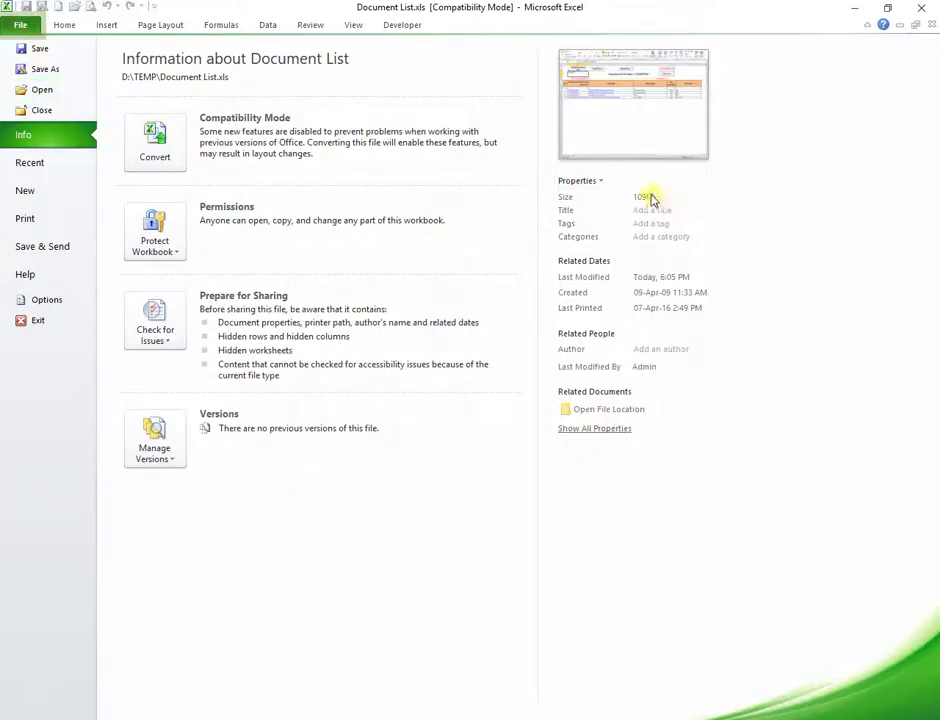
pyautogui.click(600, 181)
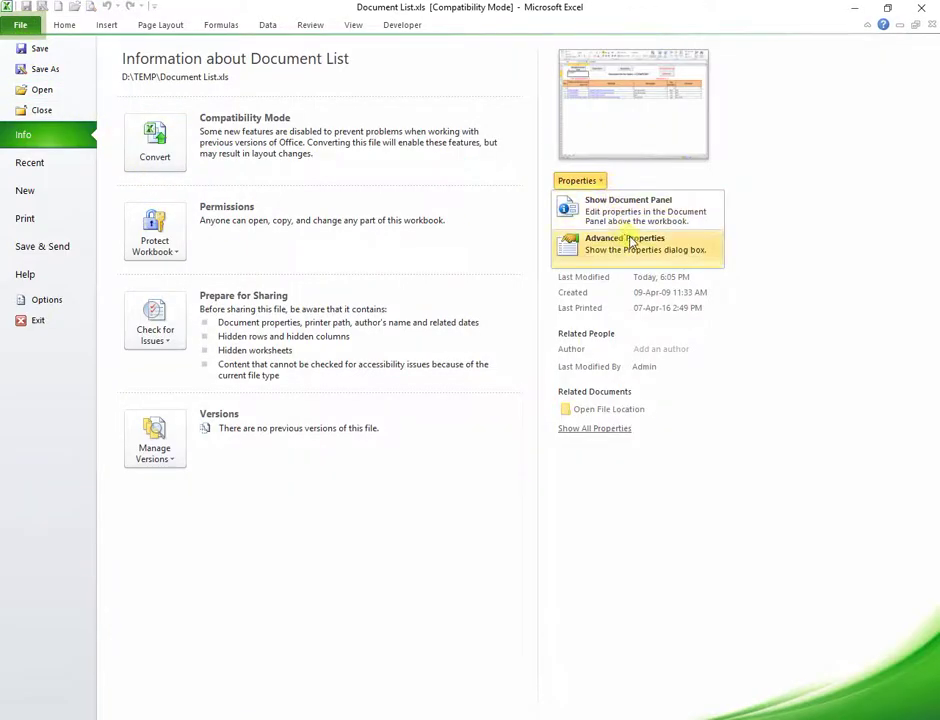
pyautogui.click(630, 243)
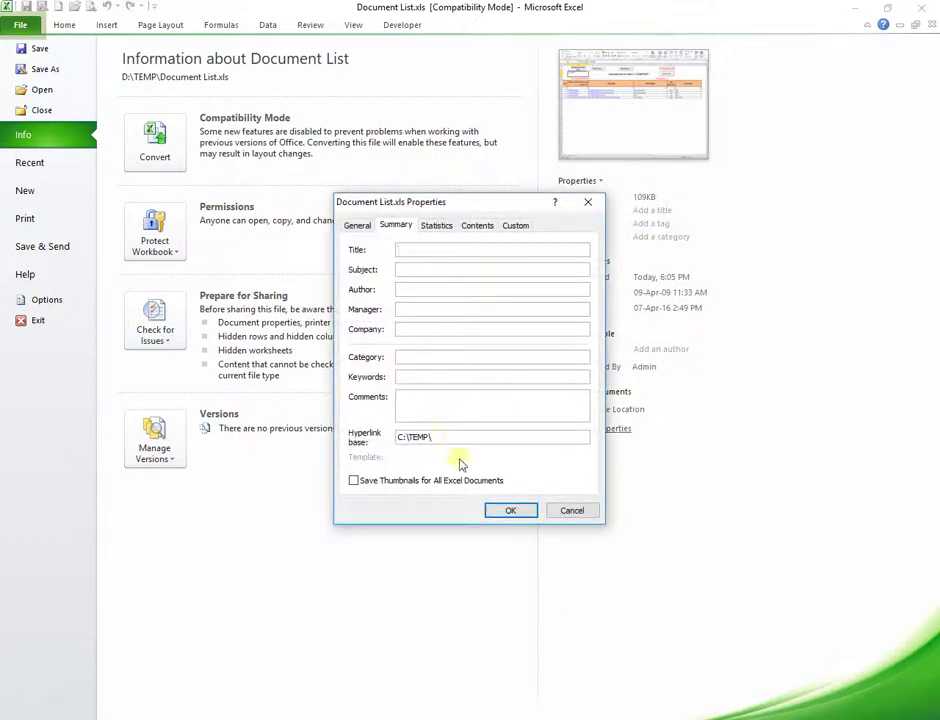
pyautogui.click(510, 510)
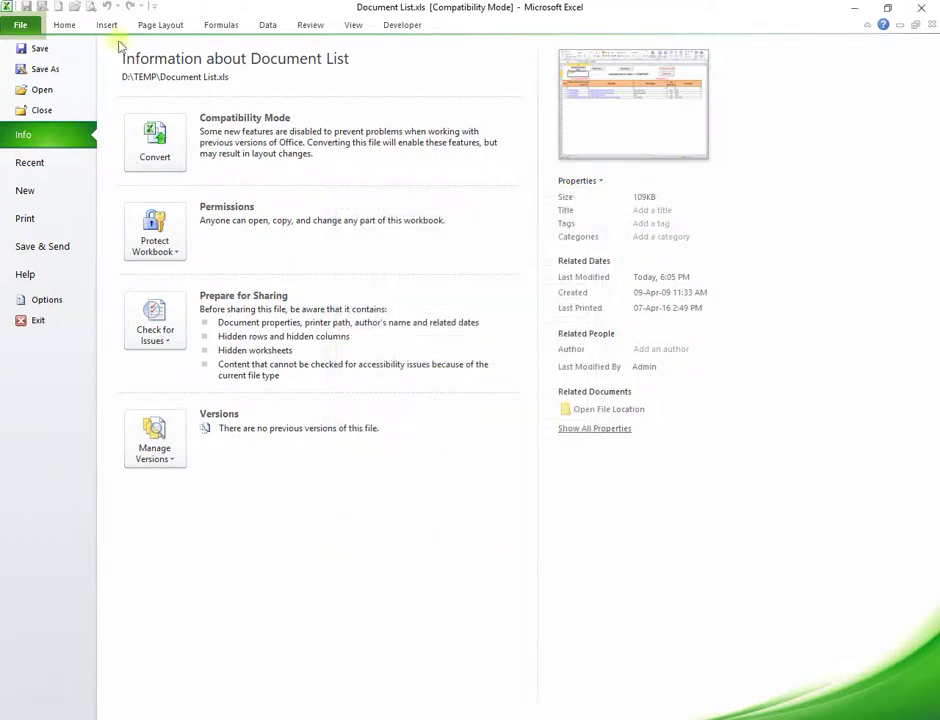
# Step: Back on the worksheet, open the Test picture.jpg link in C11
pyautogui.click(64, 25)
pyautogui.click(285, 338)
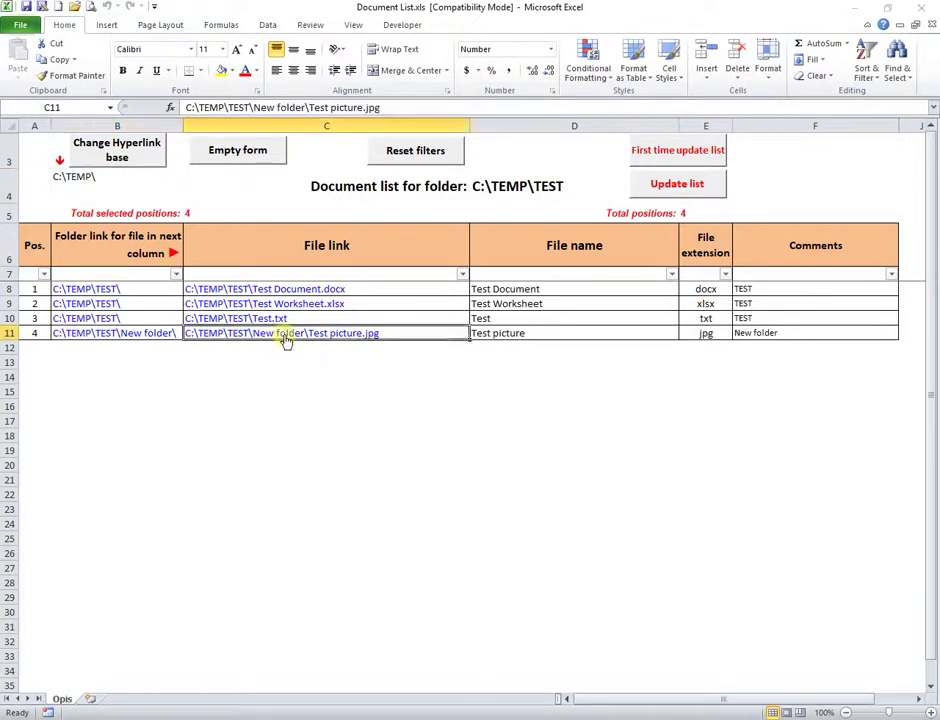
pyautogui.click(518, 421)
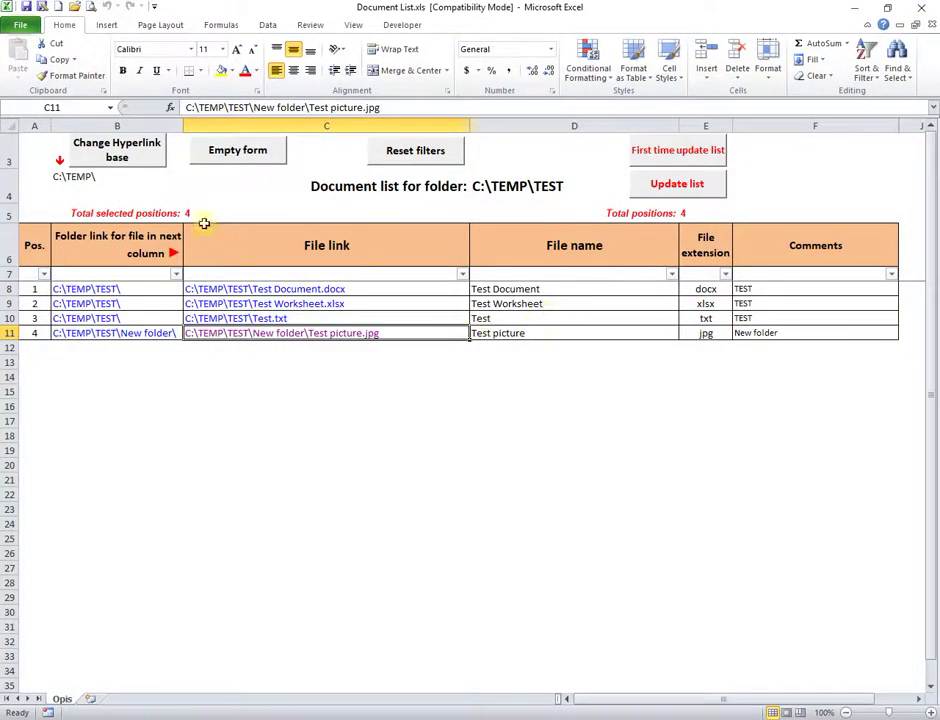
# Step: Open the button's Change_Hyperlink_base macro in the VBA editor via Assign Macro > Edit
pyautogui.rightClick(135, 163)
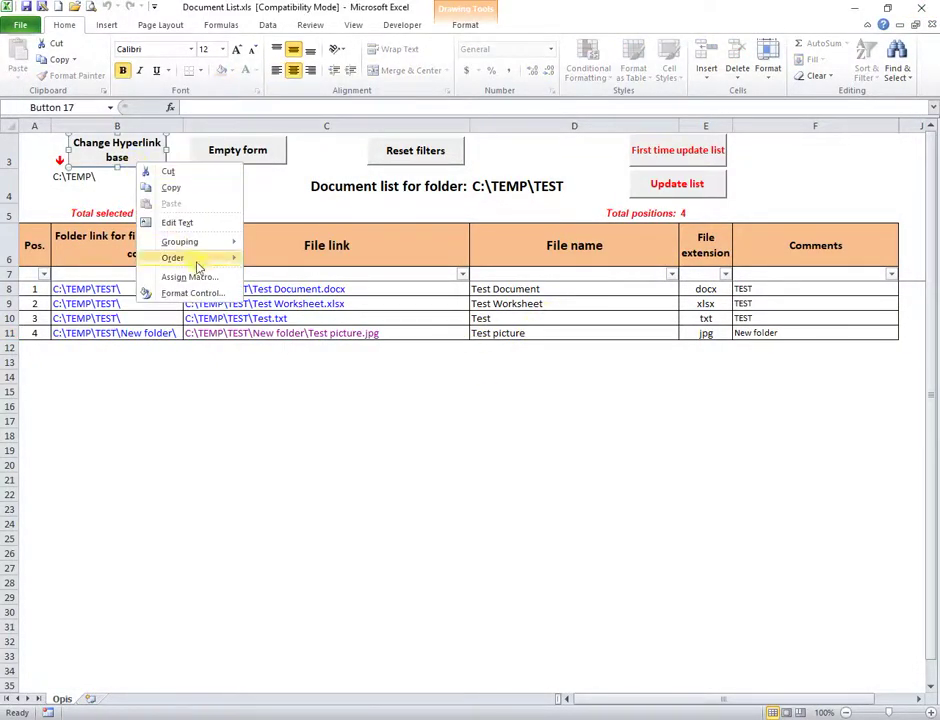
pyautogui.click(190, 277)
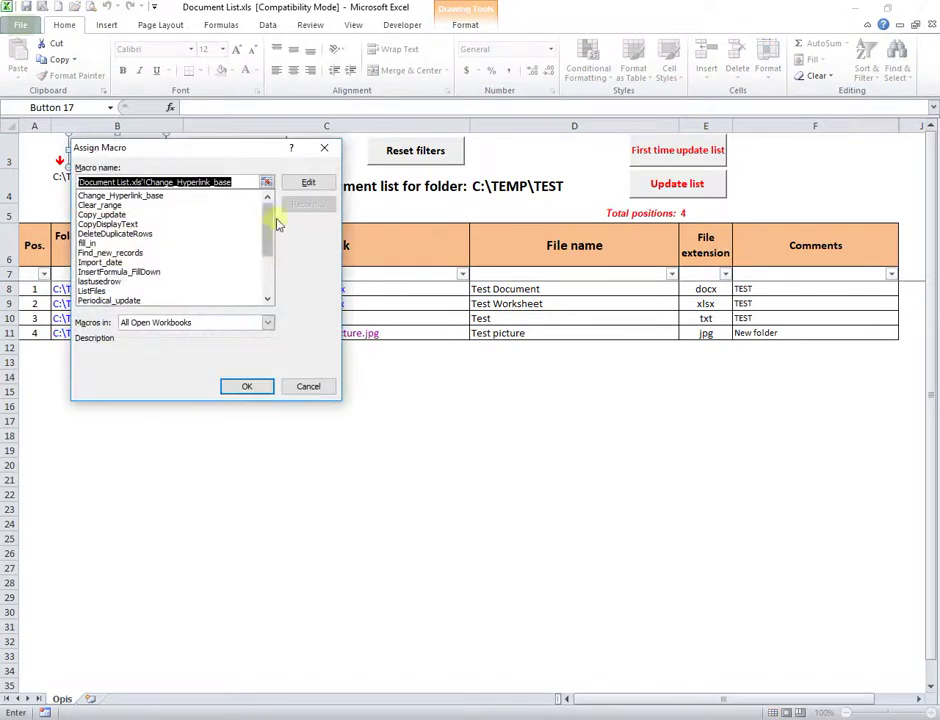
pyautogui.click(296, 182)
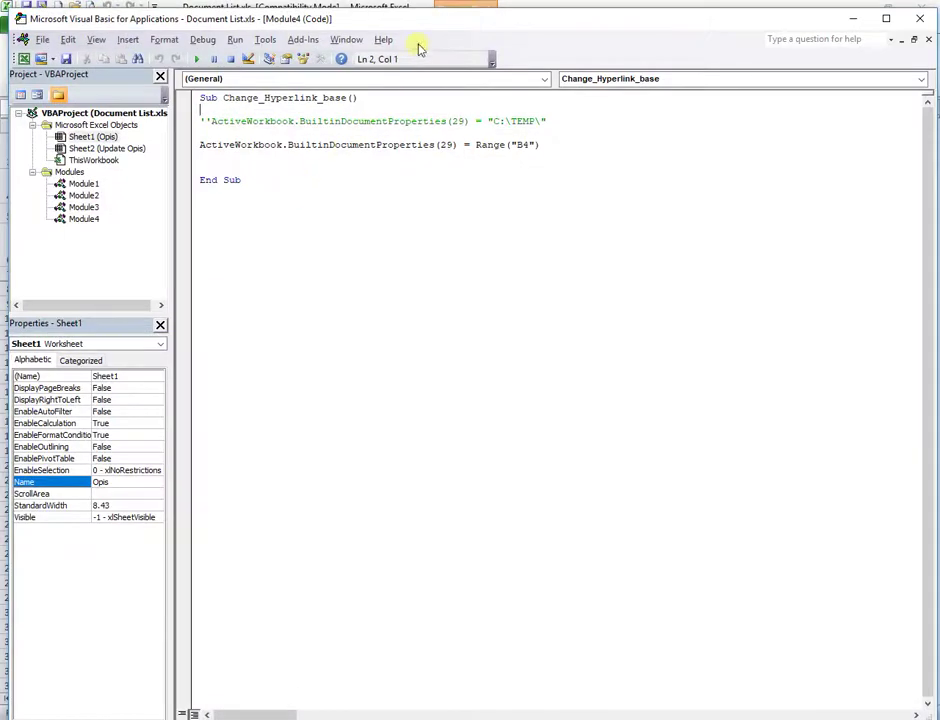
# Step: Shrink the code window, highlight the fixed-path comment and Range("B4") reference, then select B4
pyautogui.moveTo(425, 19); pyautogui.dragTo(473, 312)
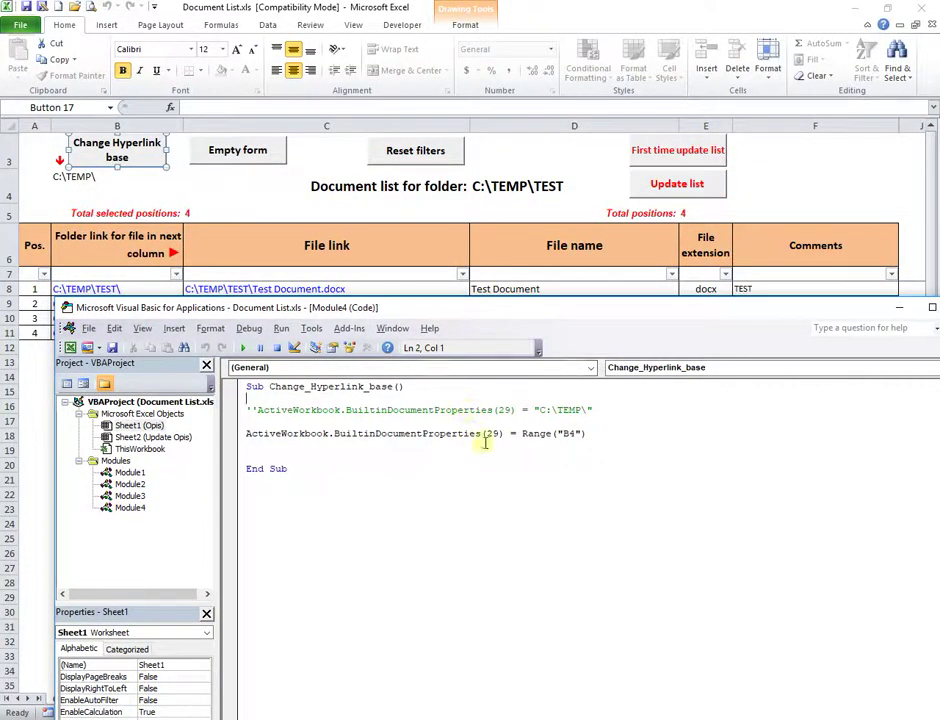
pyautogui.moveTo(541, 410); pyautogui.dragTo(589, 410)
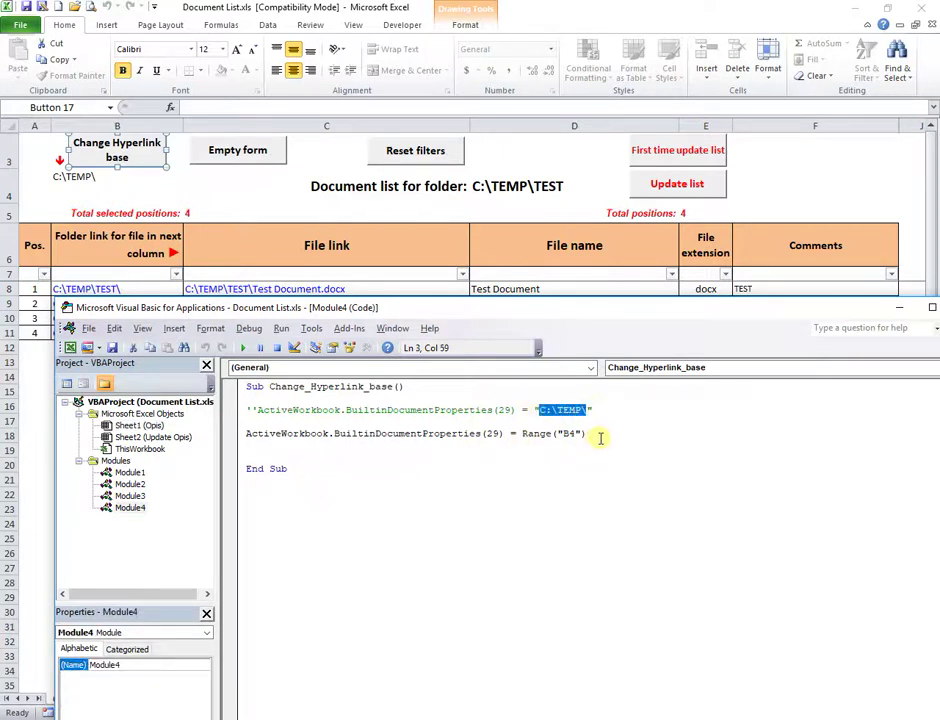
pyautogui.moveTo(598, 432); pyautogui.dragTo(527, 433)
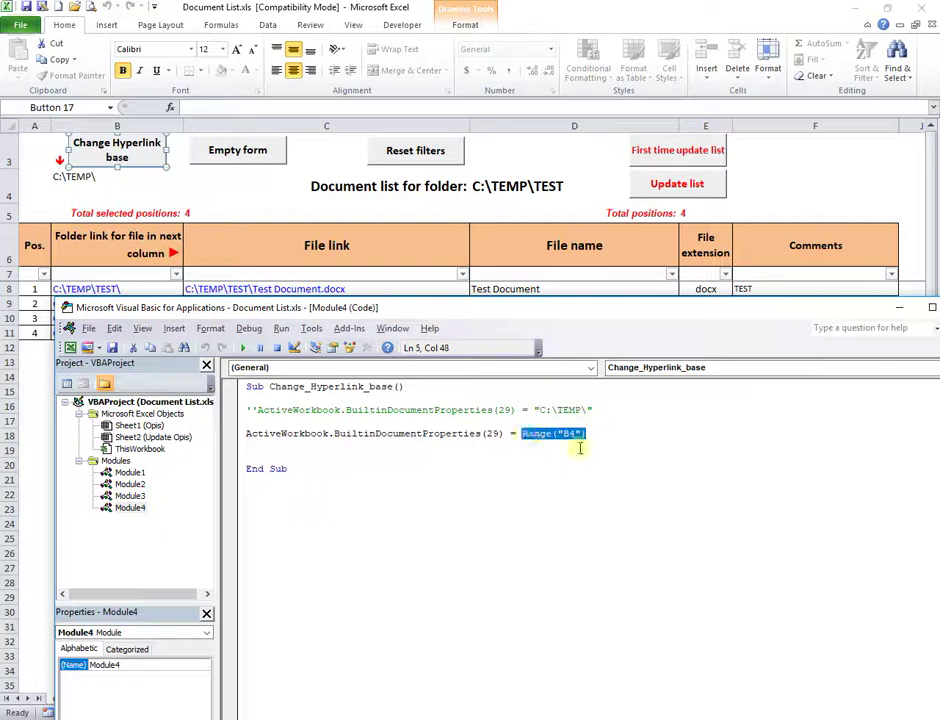
pyautogui.click(120, 176)
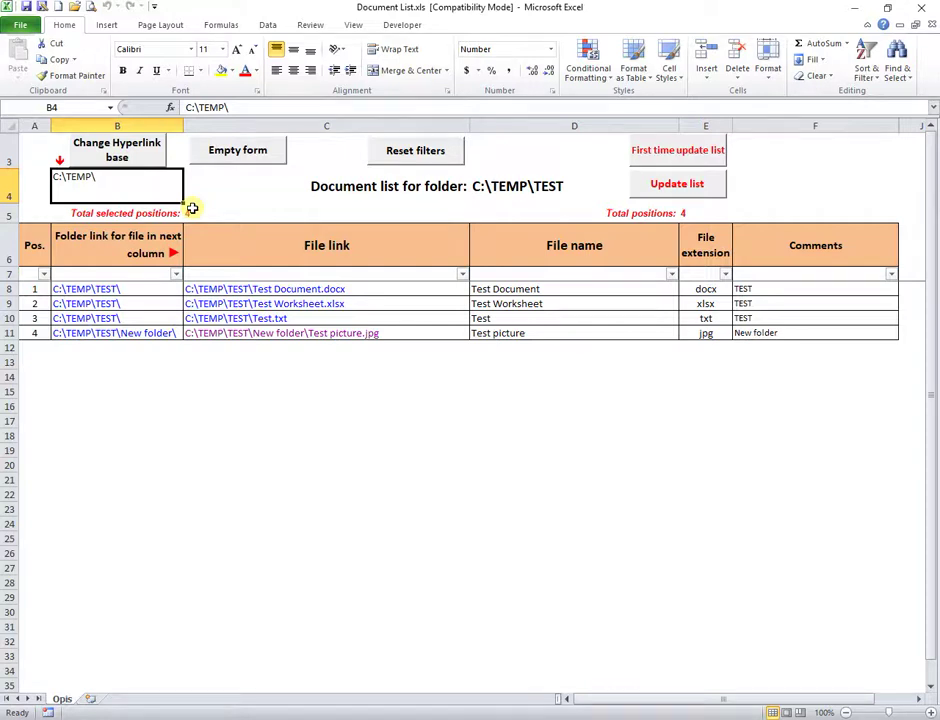
# Step: Recheck the macro code in the Visual Basic editor, close it, and save Document List.xls
pyautogui.hotkey('alt', 'F11')
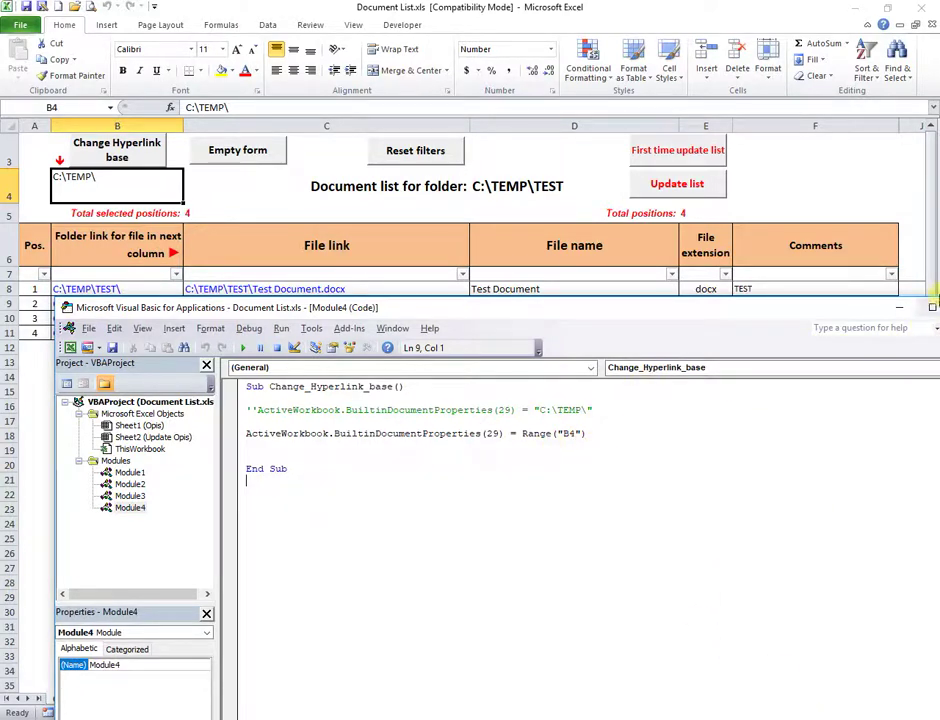
pyautogui.moveTo(870, 308); pyautogui.dragTo(777, 318)
pyautogui.click(898, 311)
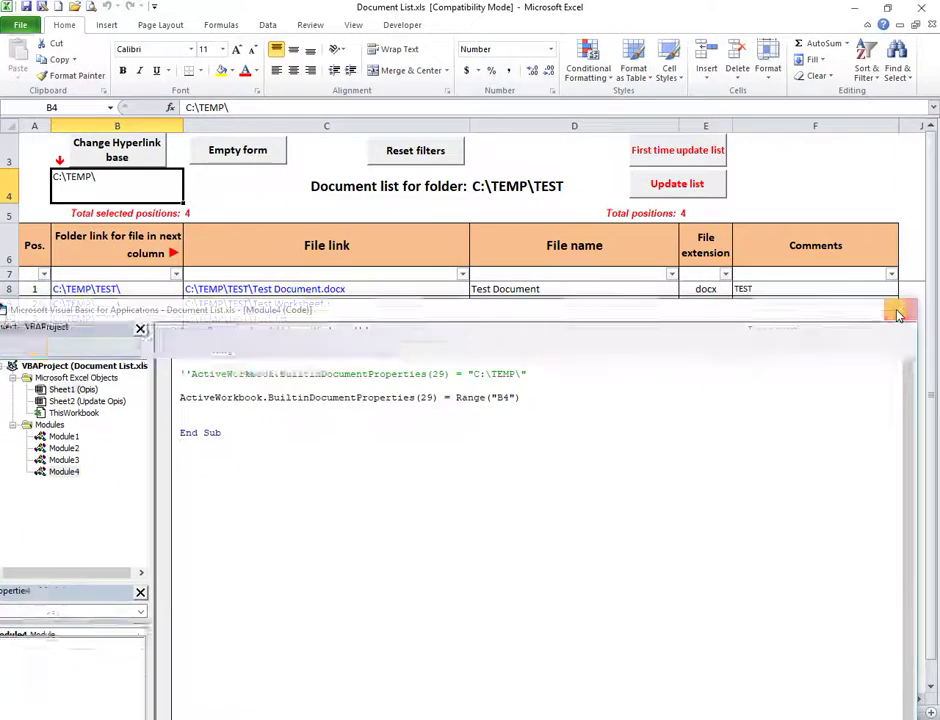
pyautogui.click(775, 385)
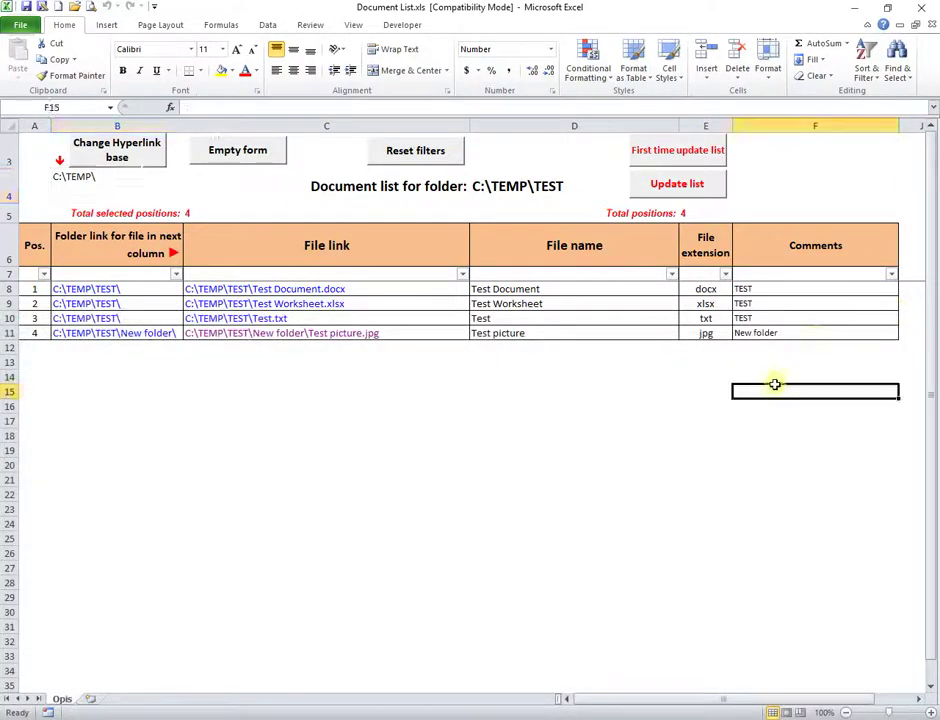
pyautogui.click(25, 7)
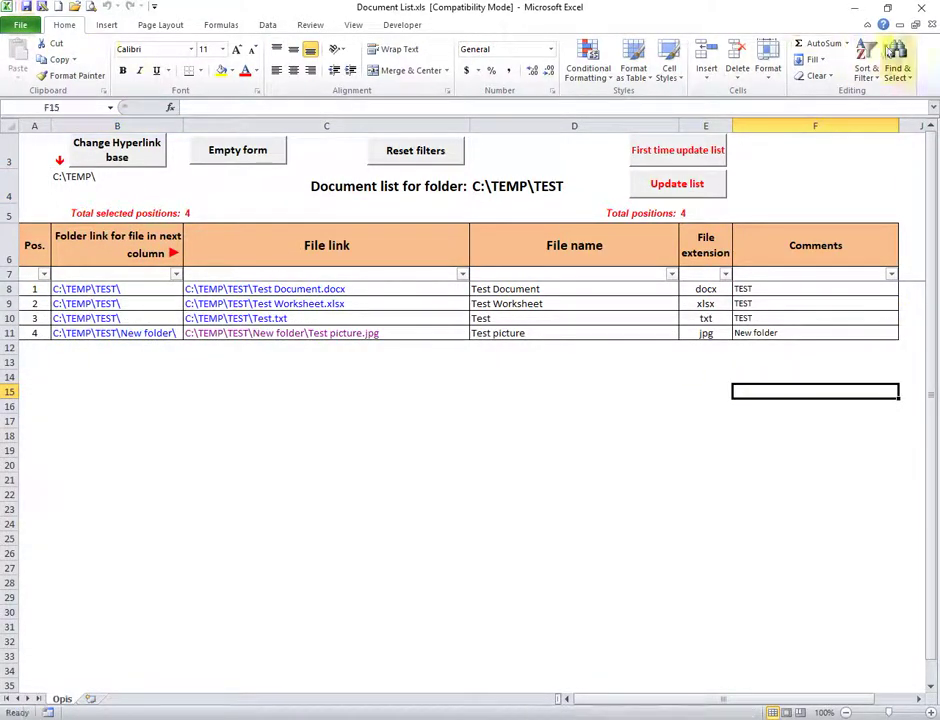